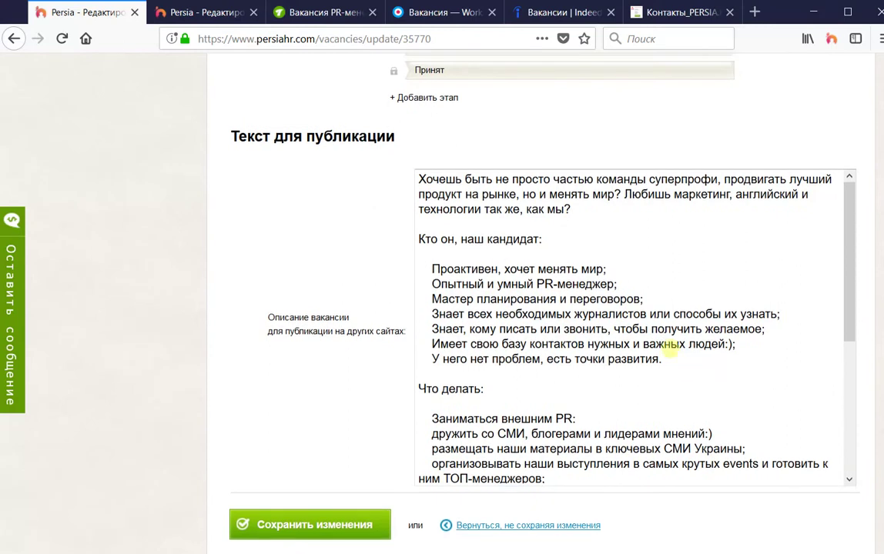
- In the PR-менеджер publication form, delete the sentence "Любишь маркетинг, английский и технологии так же, как мы?" from the description
drag(221, 137, 413, 142)
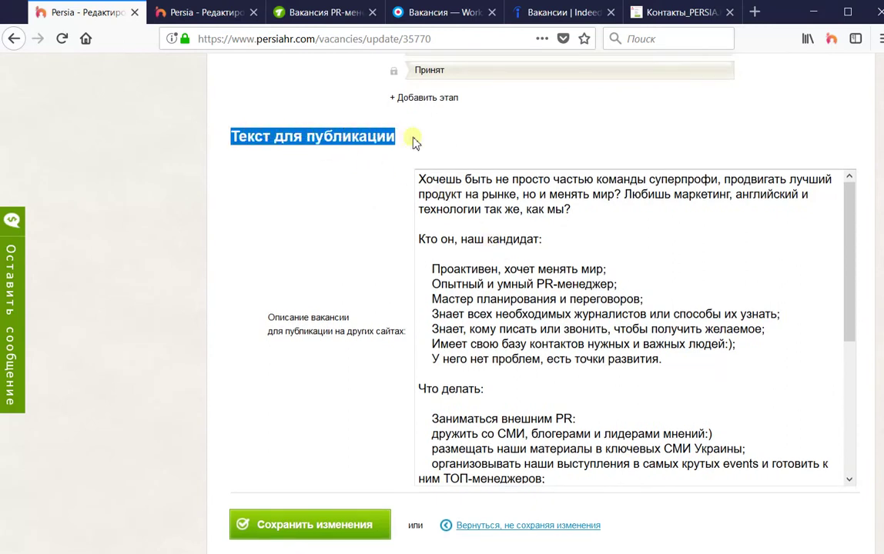
click(206, 13)
scroll(529, 424, down, 4)
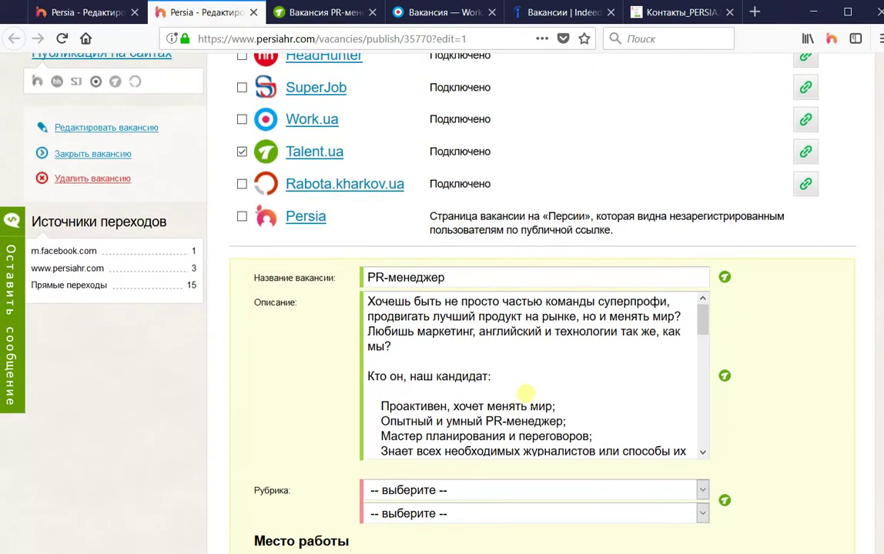
drag(370, 302, 516, 364)
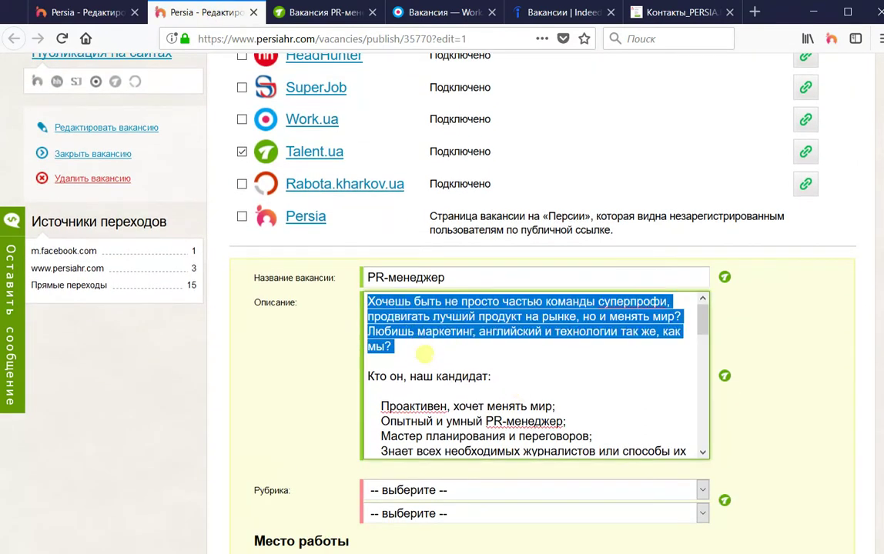
click(515, 364)
drag(394, 348, 368, 332)
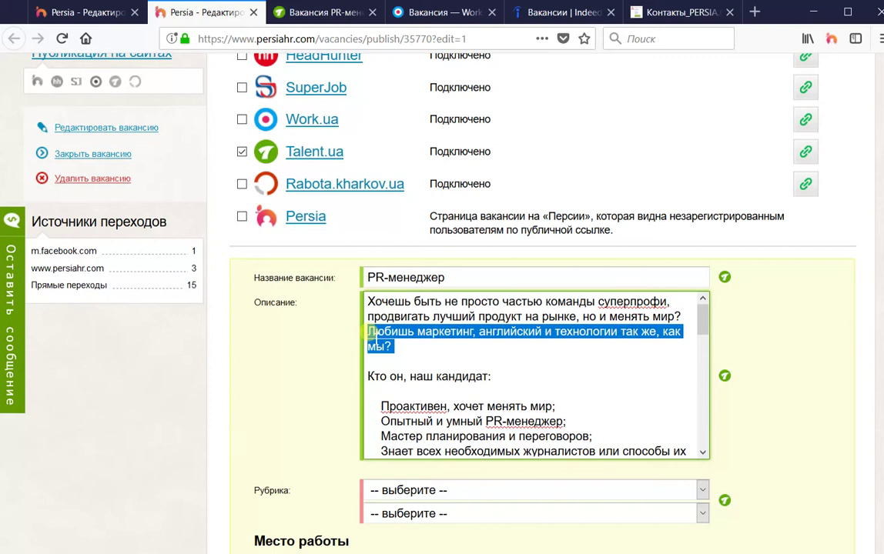
key(BackSpace)
key(BackSpace)
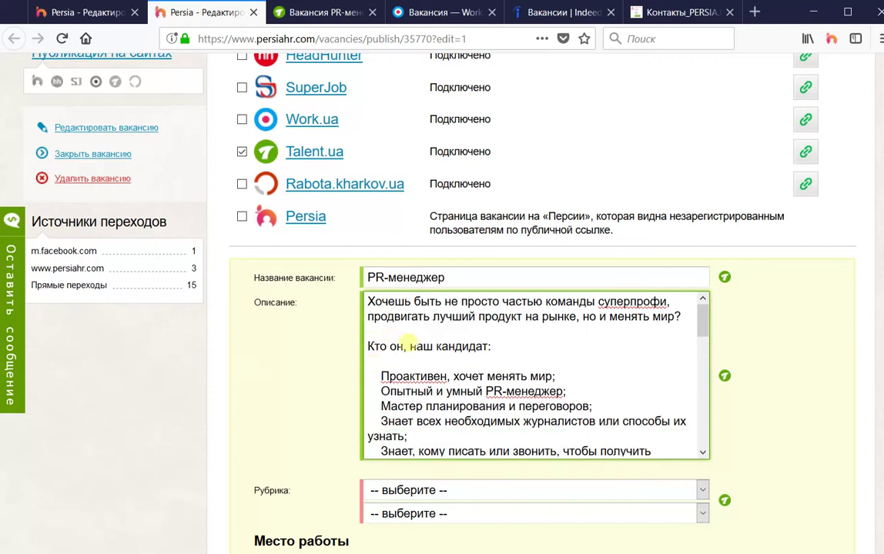
- Set the rubric to "Маркетинг, реклама, PR" with subcategory "PR-менеджер", and save and publish the vacancy on Talent.ua
scroll(369, 331, down, 4)
click(702, 491)
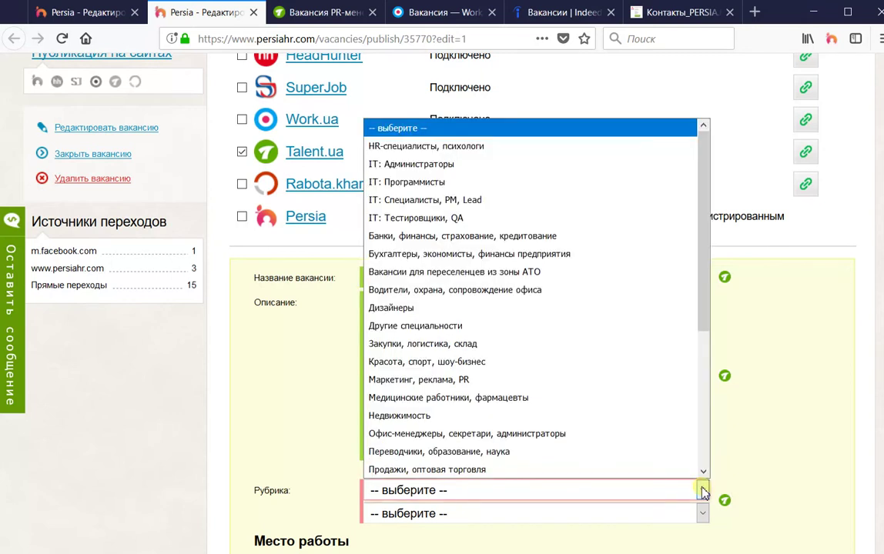
click(618, 379)
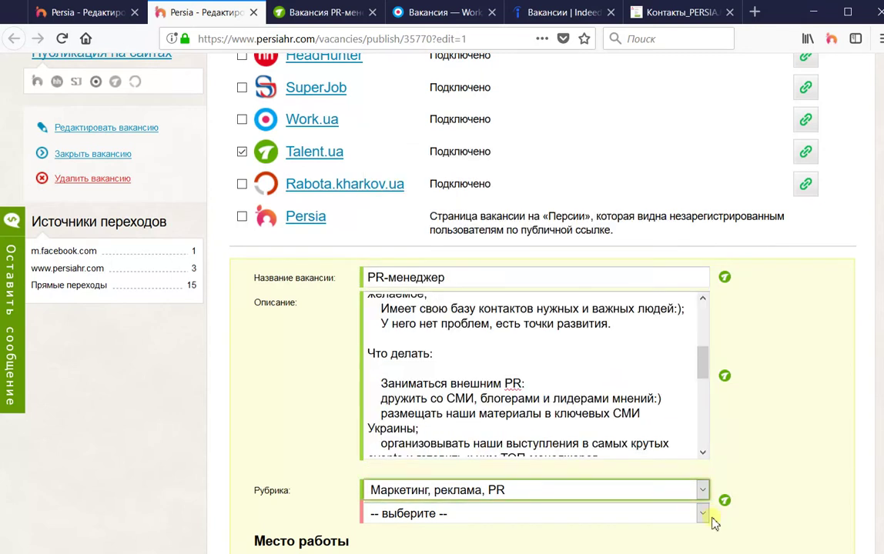
click(701, 515)
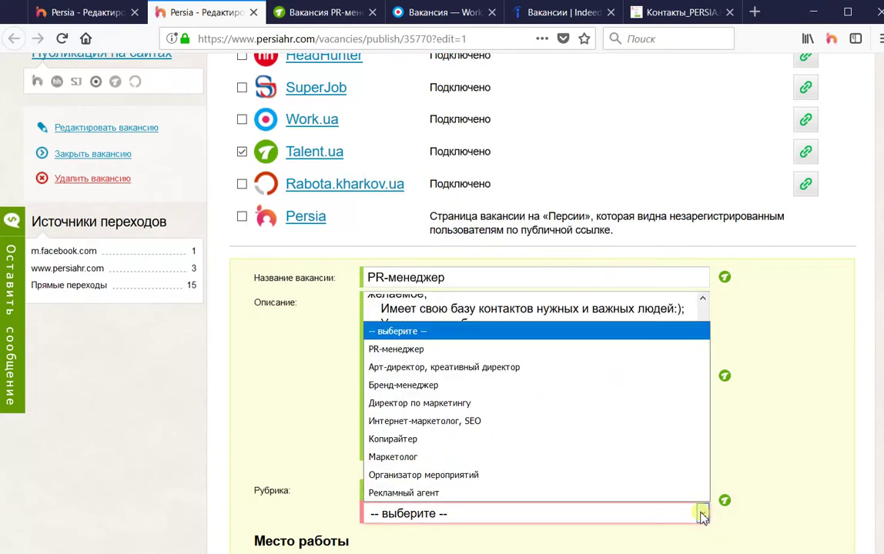
click(638, 354)
scroll(794, 376, down, 4)
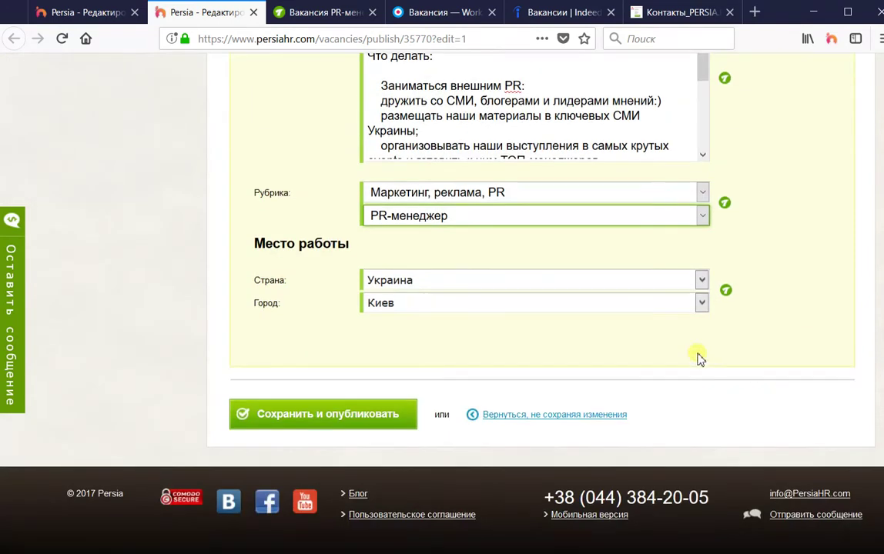
click(408, 427)
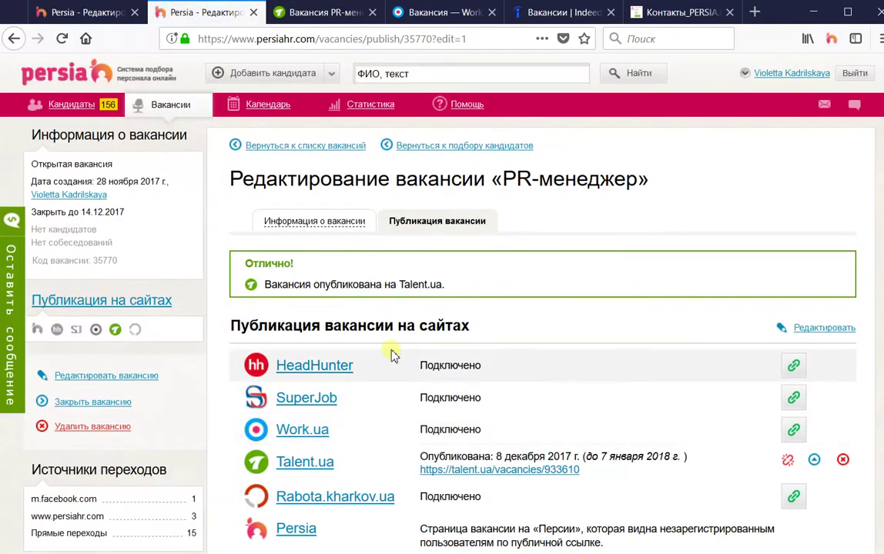
- Check the Talent.ua publication dates and link, and examine how the PR-менеджер vacancy appears on the Talent.ua site
drag(589, 477, 422, 476)
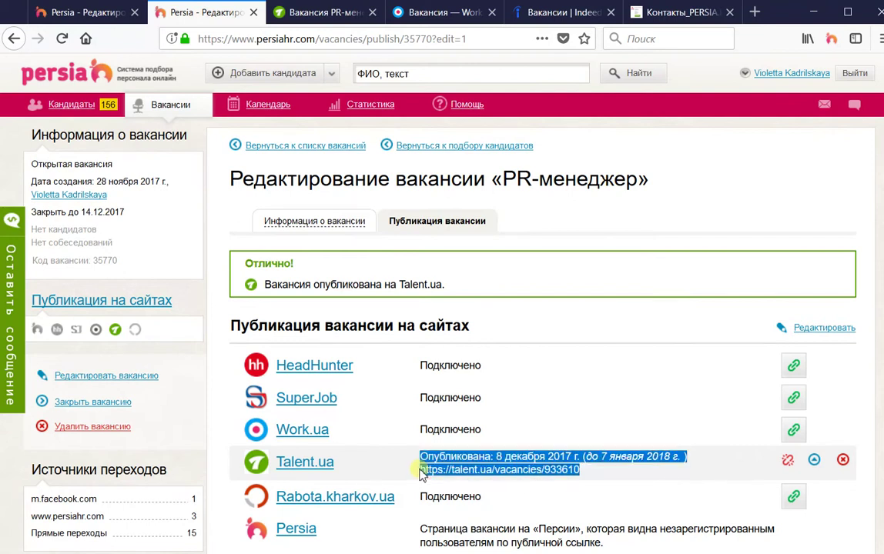
click(279, 13)
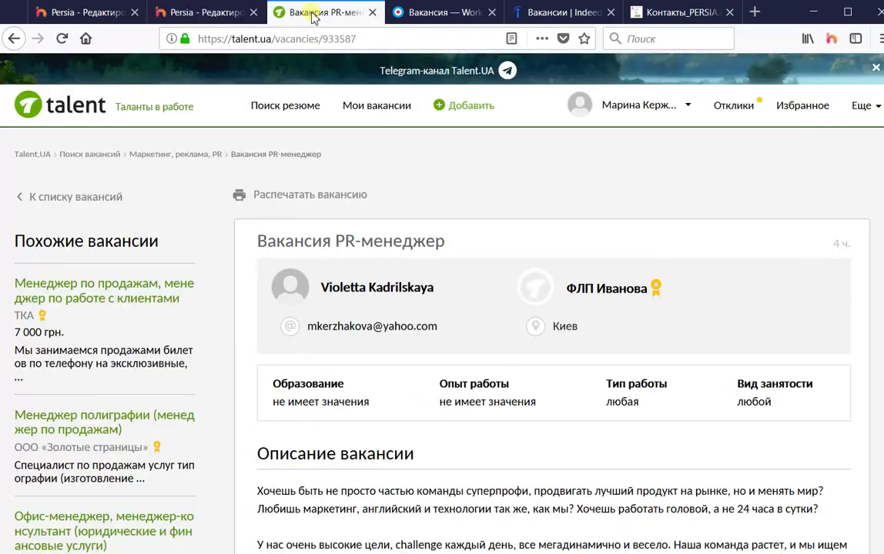
scroll(670, 309, down, 5)
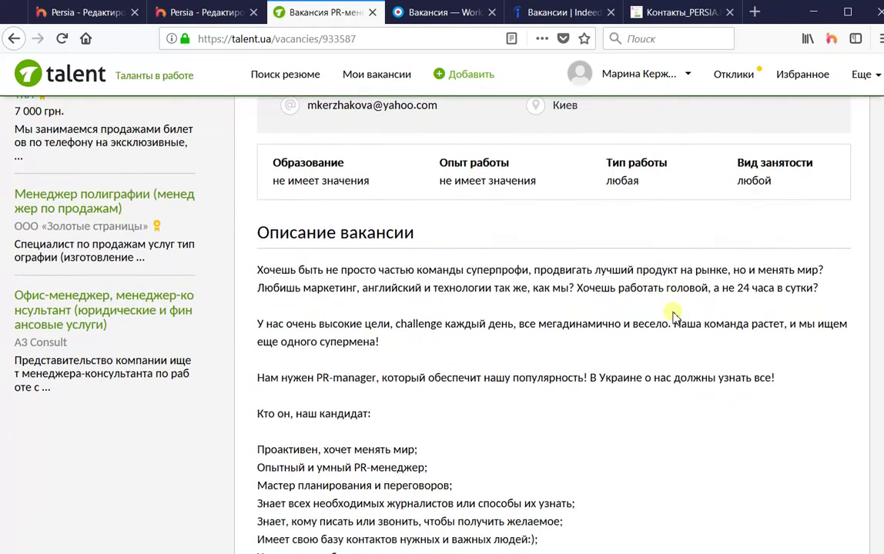
scroll(479, 187, up, 5)
click(198, 12)
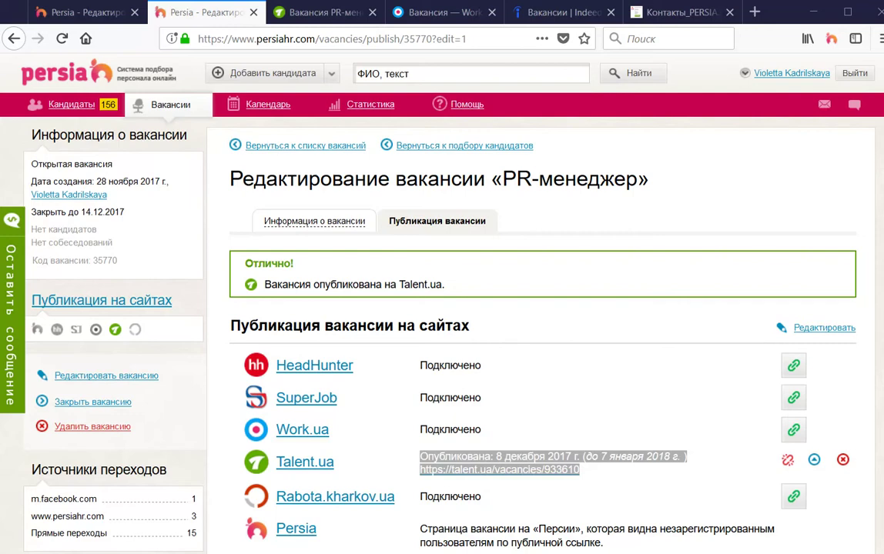
- Examine the existing "Менеджер по закупкам" vacancy and its description on Work.ua
click(432, 12)
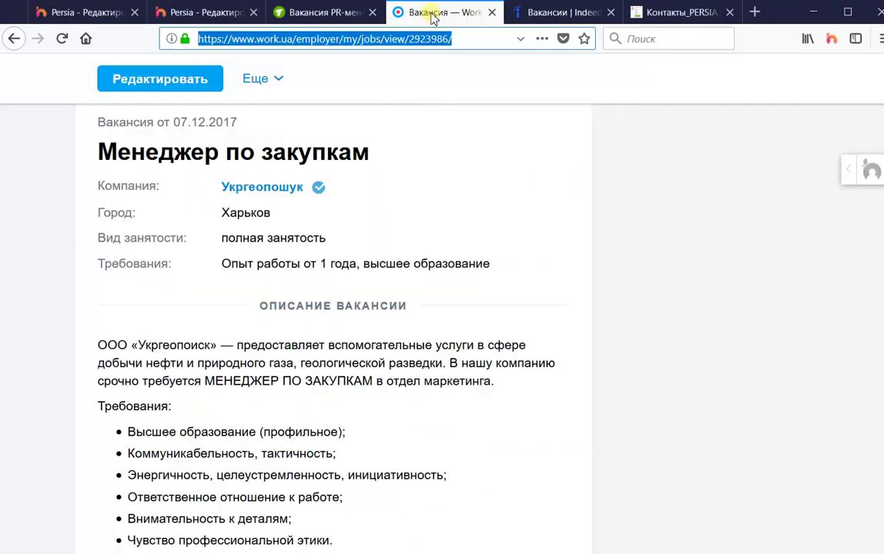
scroll(578, 237, down, 5)
scroll(578, 236, up, 4)
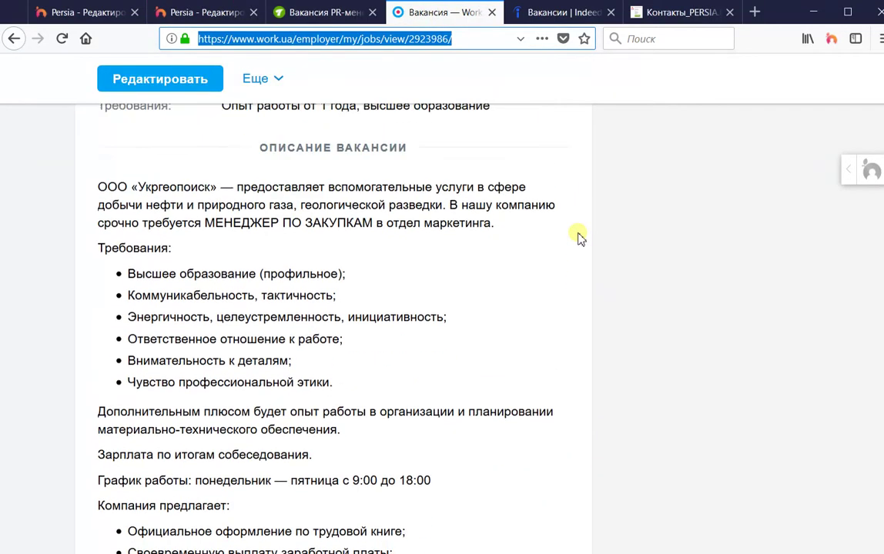
scroll(580, 238, up, 2)
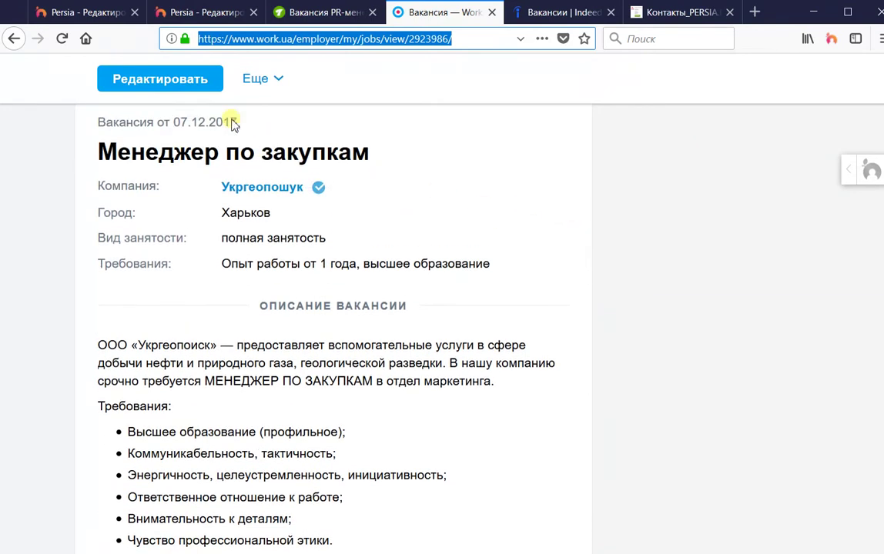
- Start a new vacancy in Persia with the position title "Менеджер по закупкам"
click(185, 13)
click(160, 105)
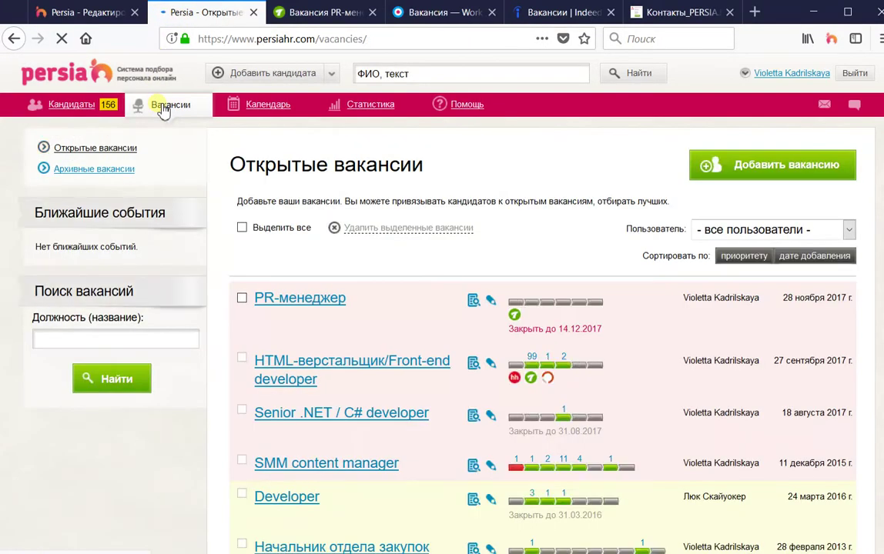
click(737, 167)
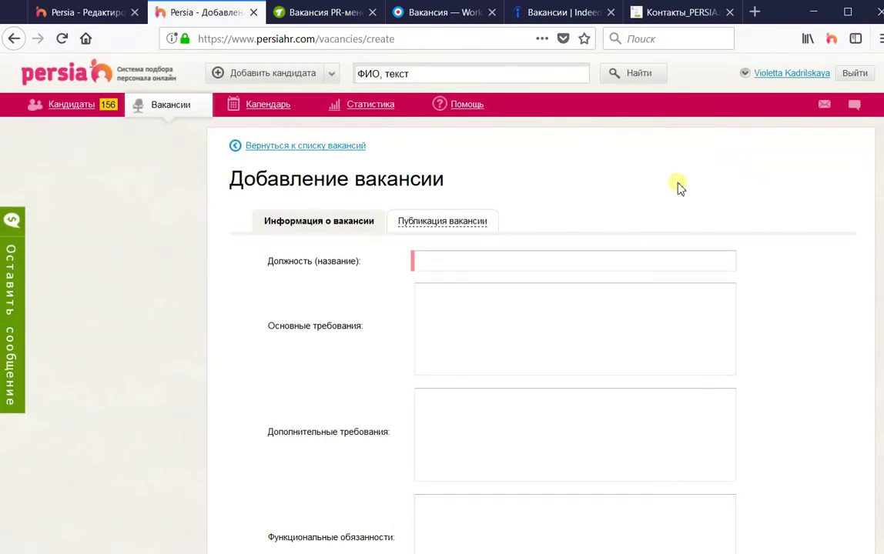
click(597, 265)
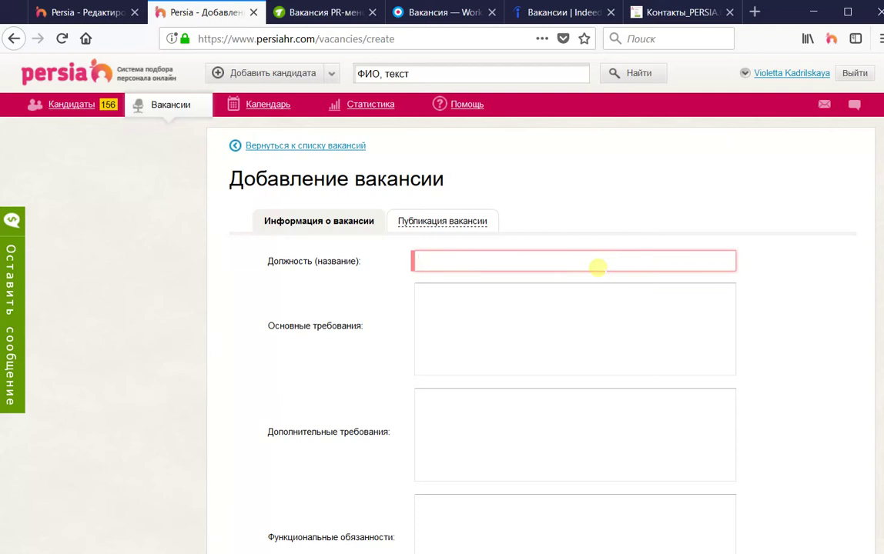
text(мен)
key(Down)
key(Return)
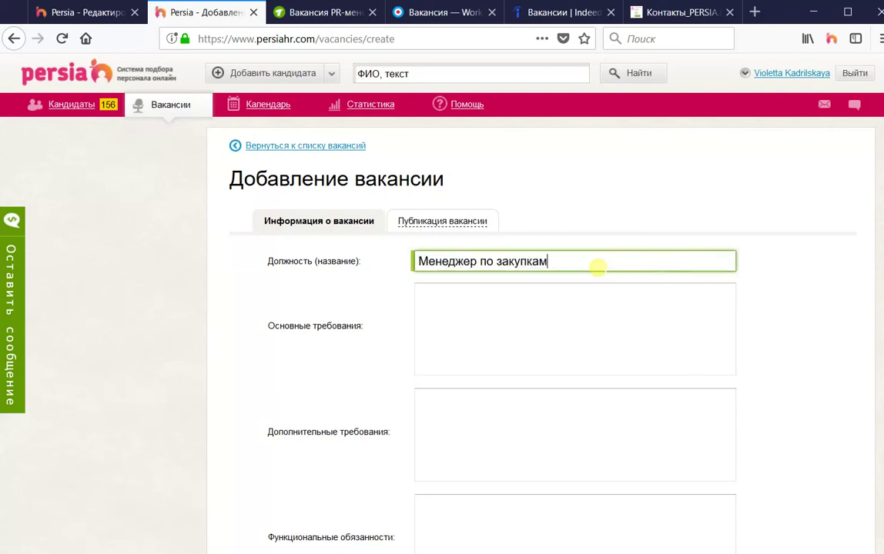
- Leave the remaining fields and publication text of the new vacancy unfilled, save it and proceed to its publication settings
scroll(677, 332, down, 8)
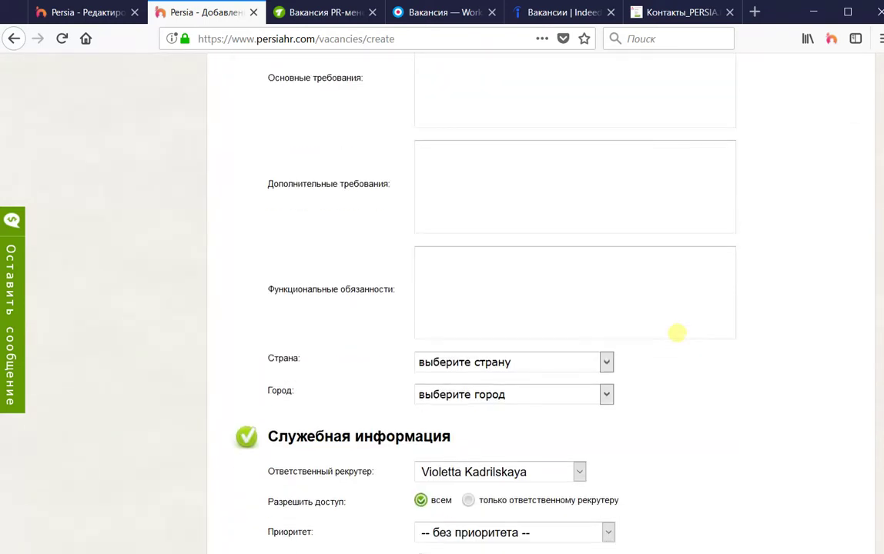
scroll(677, 333, down, 10)
scroll(676, 327, up, 2)
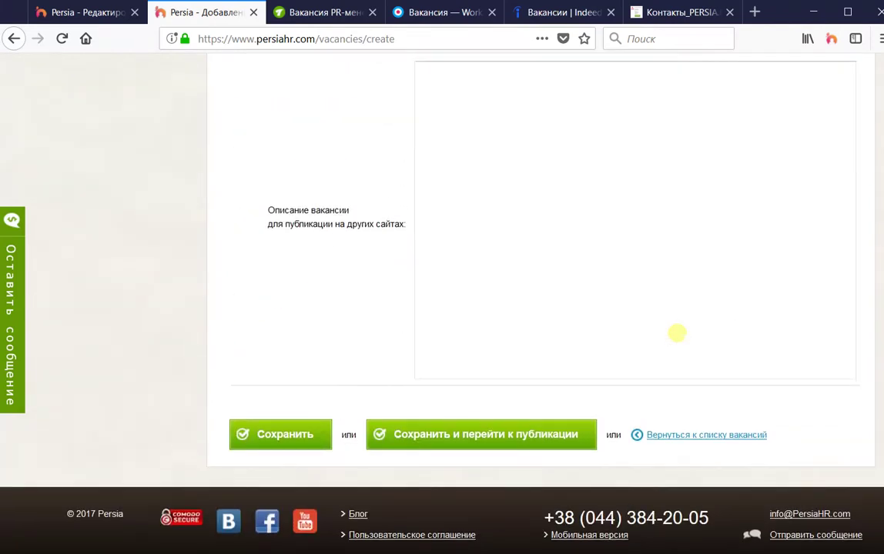
click(676, 324)
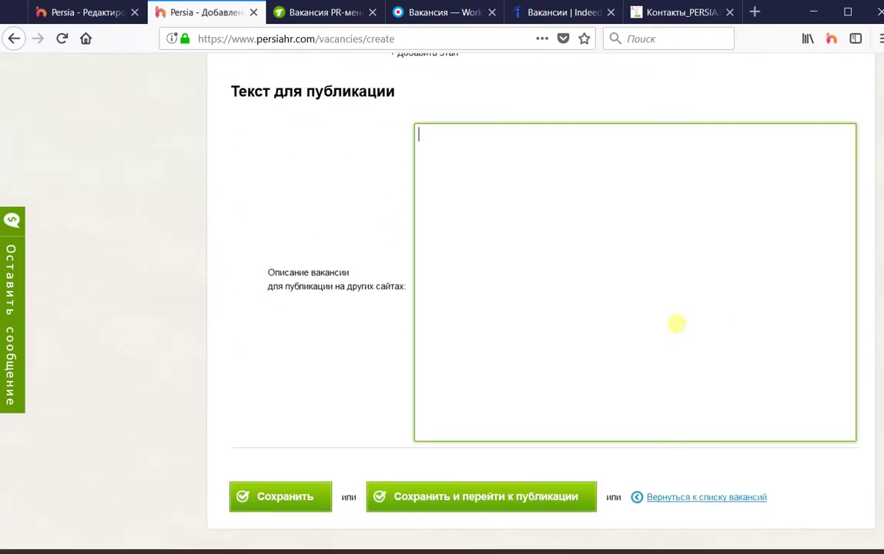
click(455, 504)
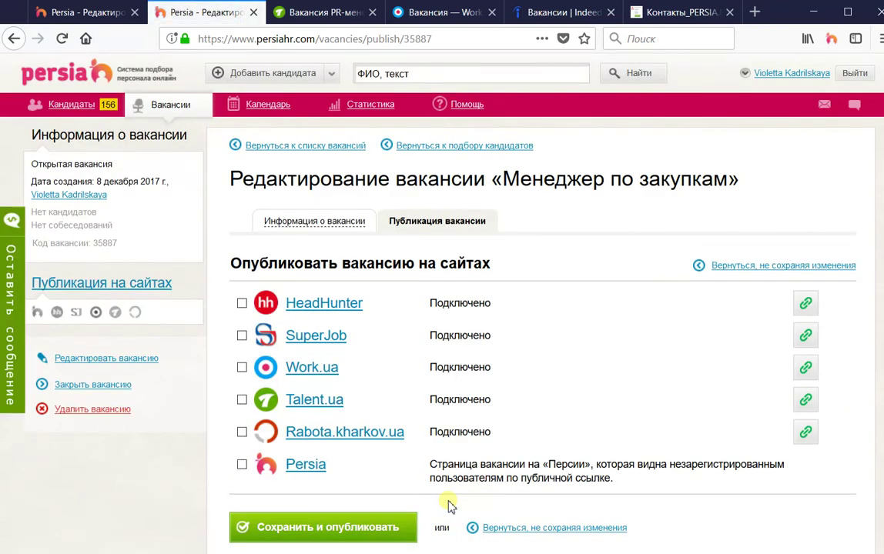
- Link the new vacancy to its existing Work.ua posting using the ID 2923986 copied from the posting's web address
click(806, 369)
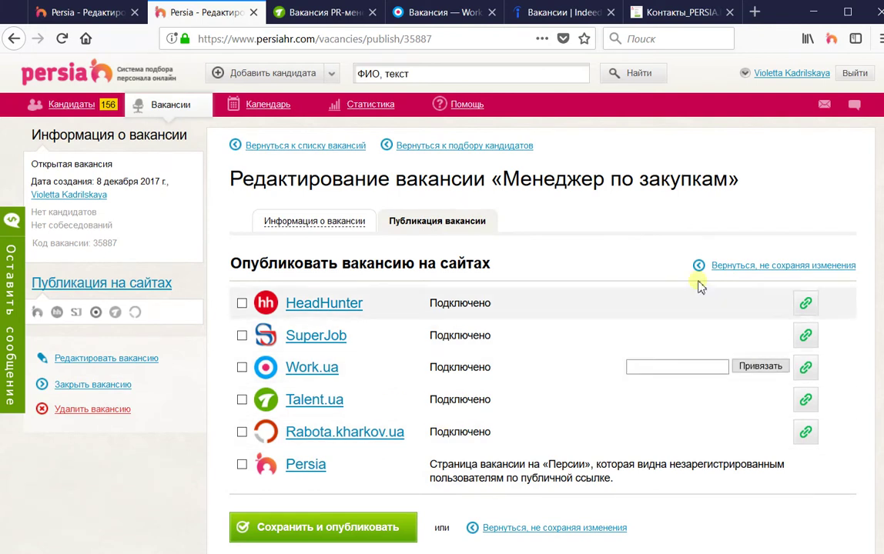
click(436, 13)
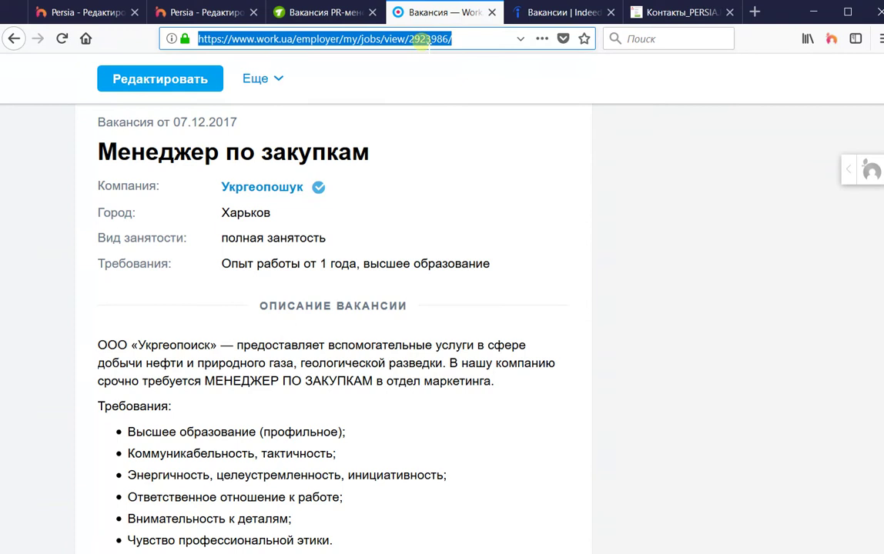
click(413, 40)
drag(410, 39, 448, 40)
key(ctrl+c)
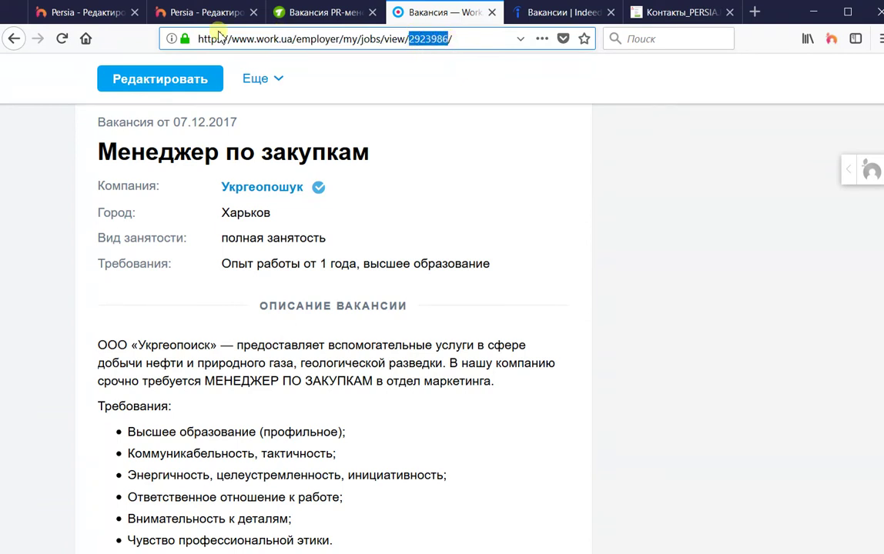
click(193, 12)
click(665, 365)
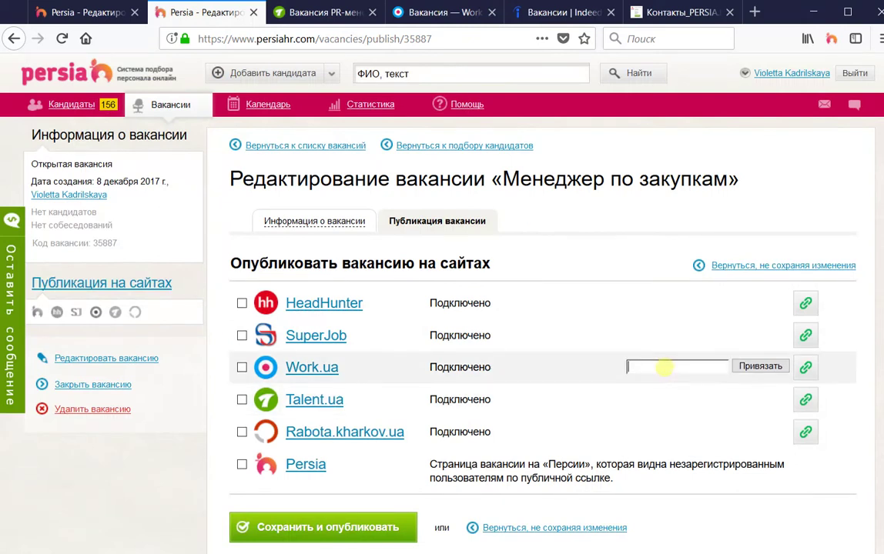
key(ctrl+v)
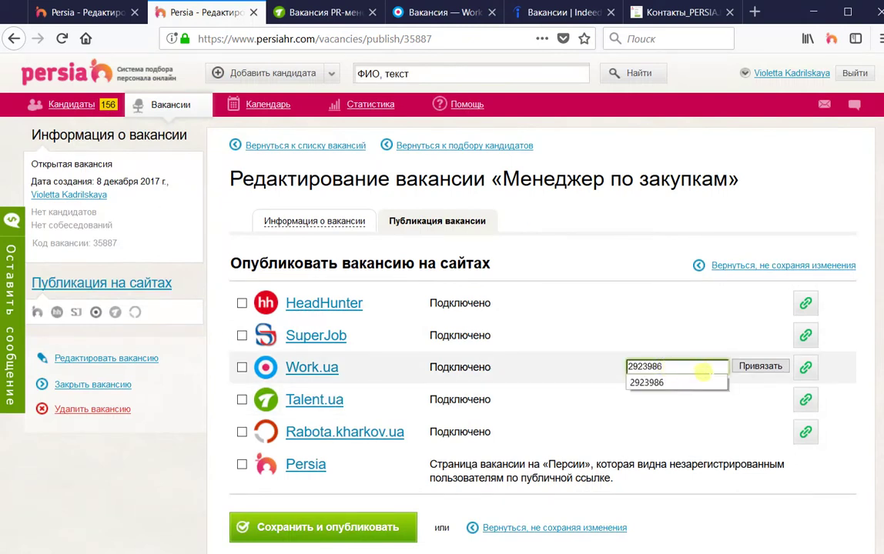
click(758, 367)
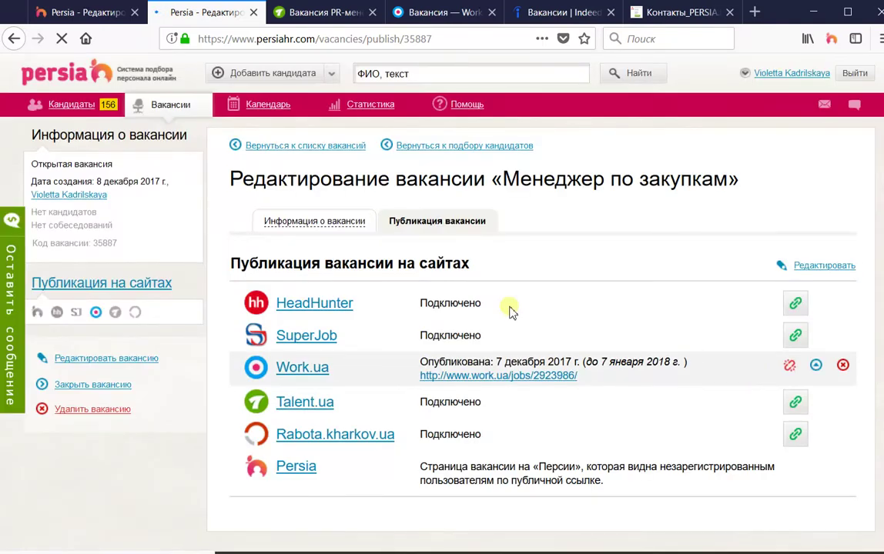
- Open the site publication form of the "Менеджер по закупкам" vacancy and examine the description imported from Work.ua
click(113, 283)
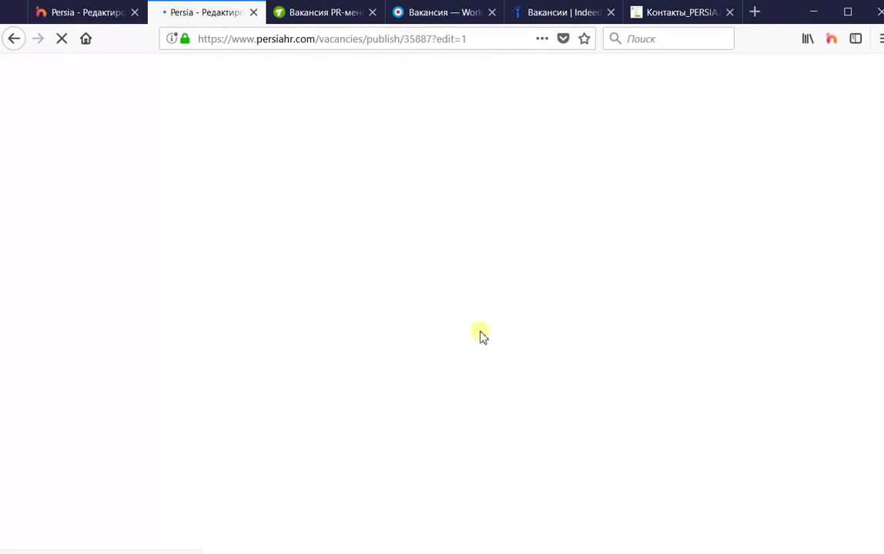
scroll(494, 332, down, 4)
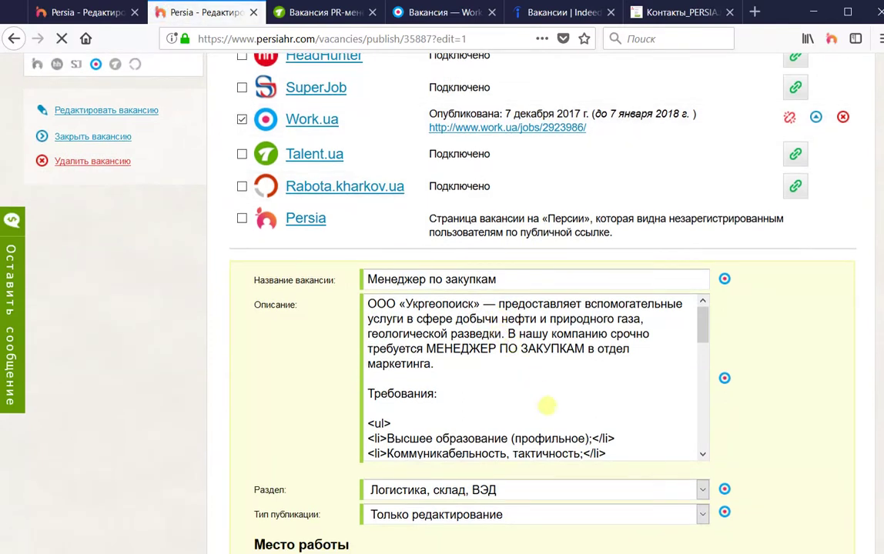
drag(606, 453, 380, 307)
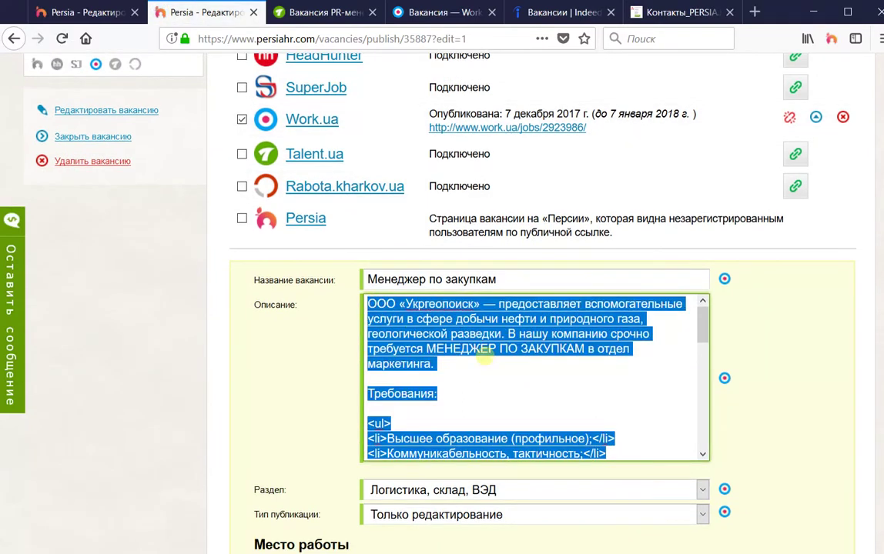
click(566, 390)
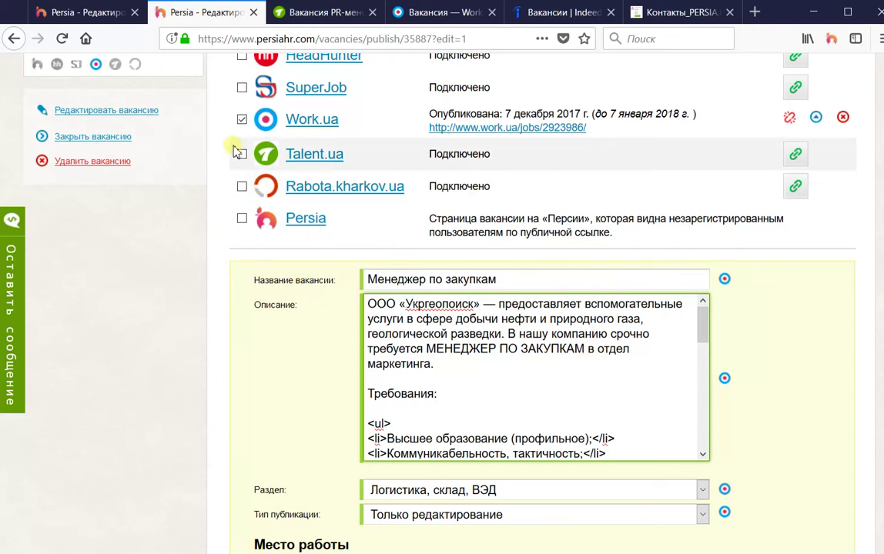
- Deselect Work.ua, select Talent.ua as the publication site for the vacancy and review the imported description
click(242, 120)
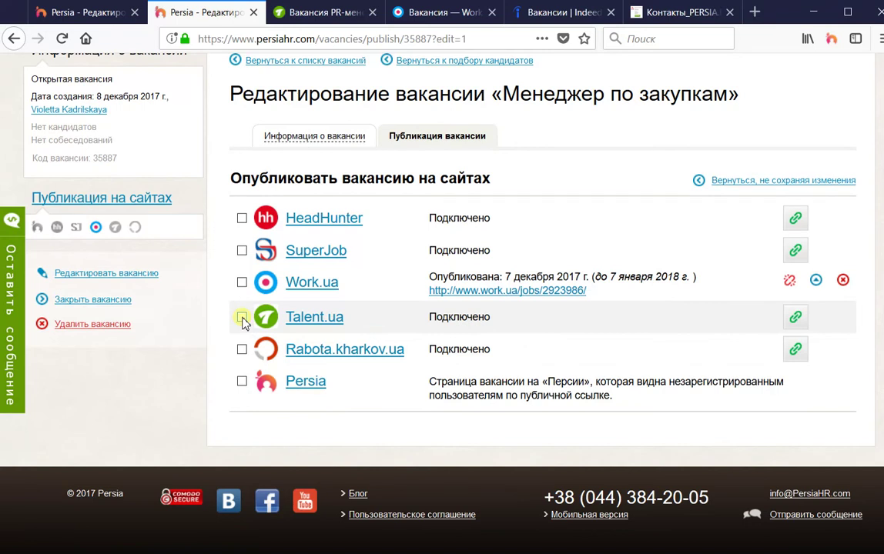
click(242, 318)
scroll(687, 331, down, 3)
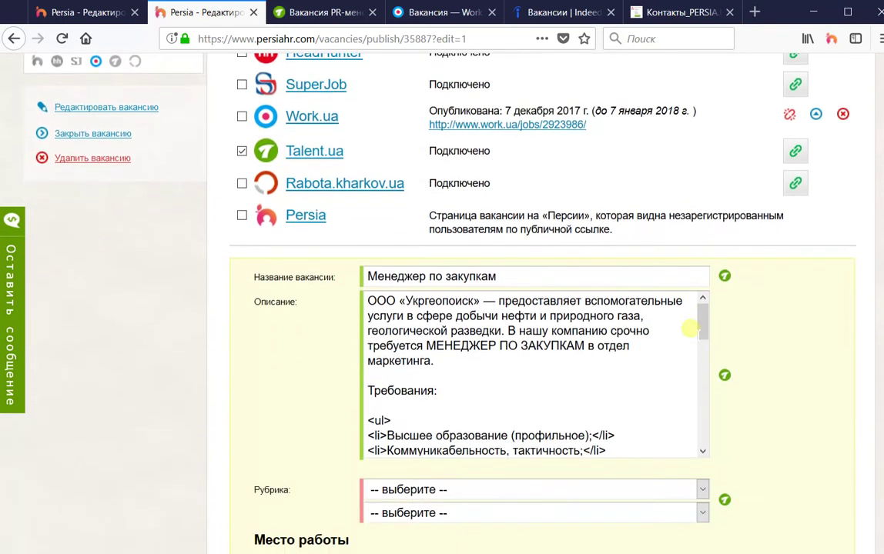
scroll(691, 329, down, 2)
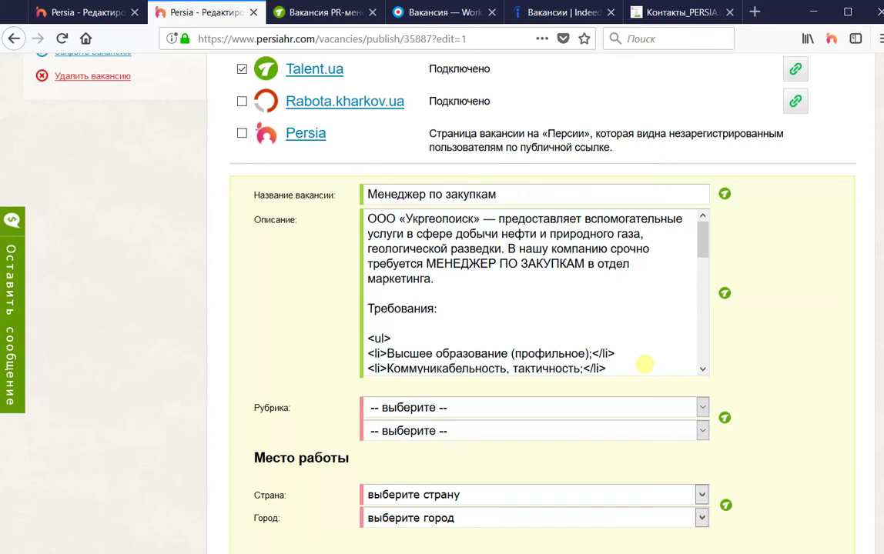
drag(635, 359, 365, 213)
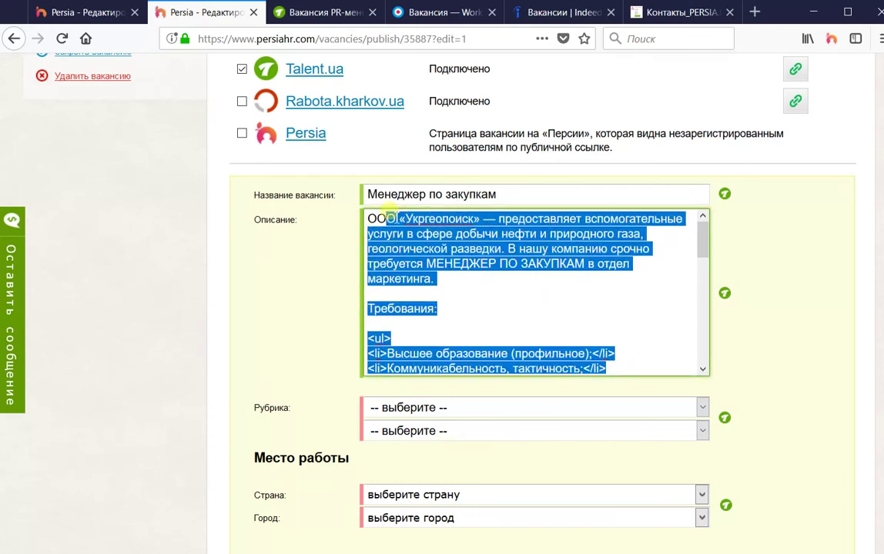
click(368, 219)
scroll(607, 293, down, 6)
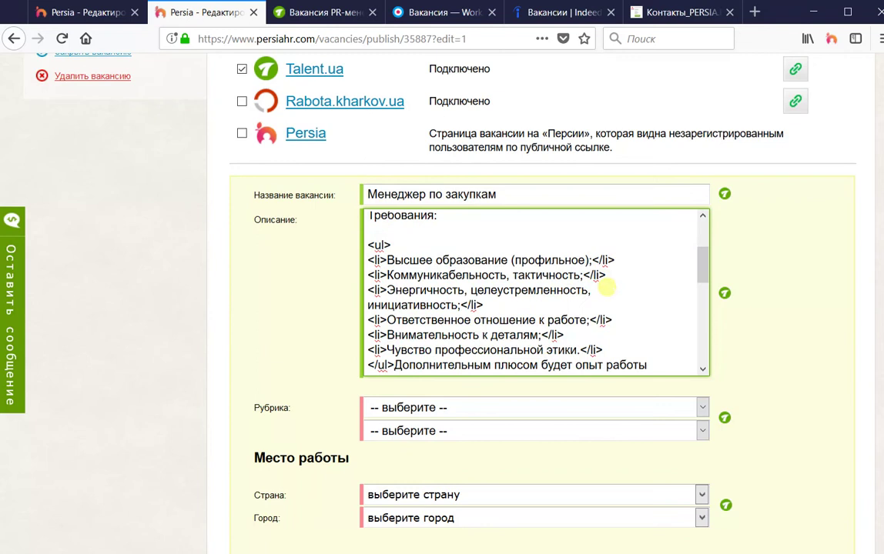
scroll(655, 324, down, 2)
scroll(757, 327, down, 2)
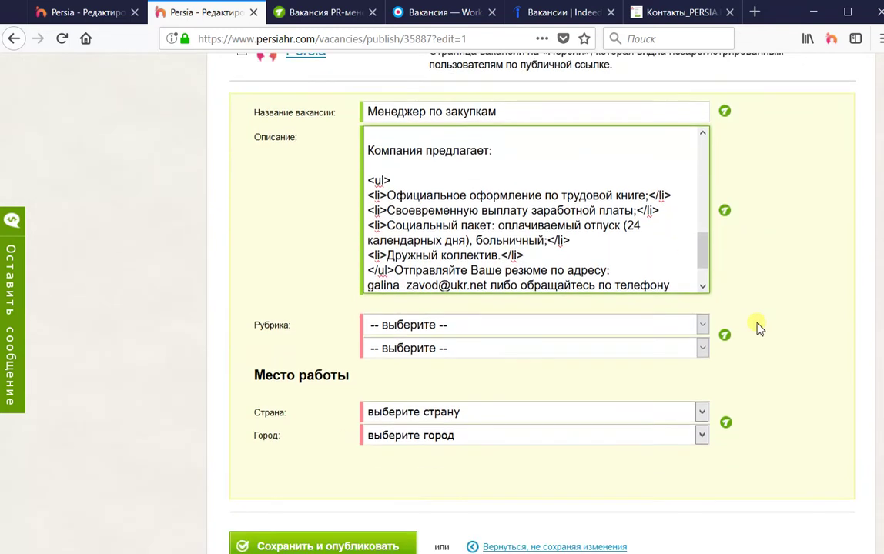
- Set the vacancy's Talent.ua category to "Закупки, логистика, склад" with the subcategory "Логист"
click(703, 325)
scroll(616, 284, down, 1)
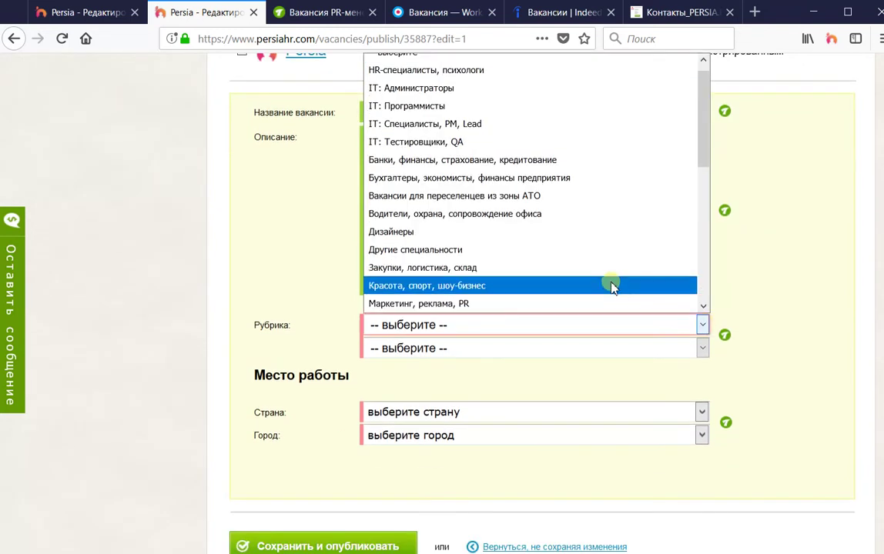
click(608, 272)
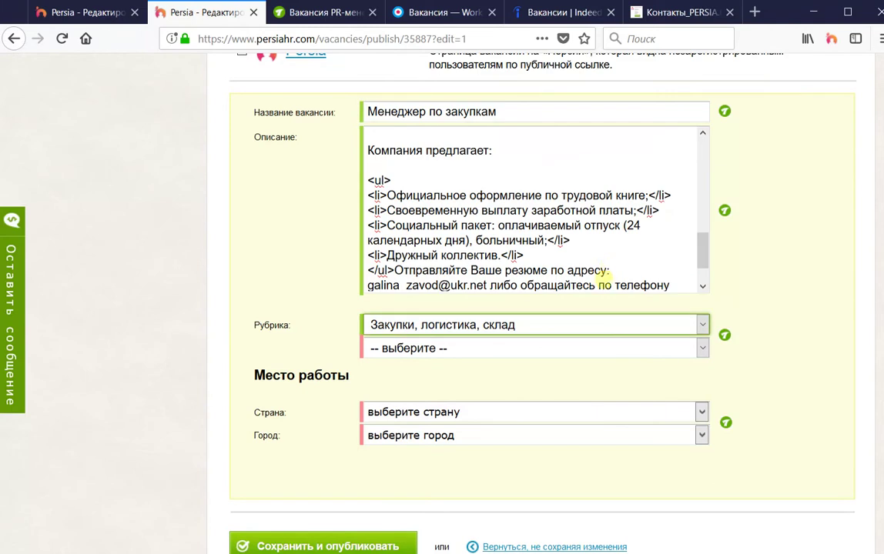
click(702, 348)
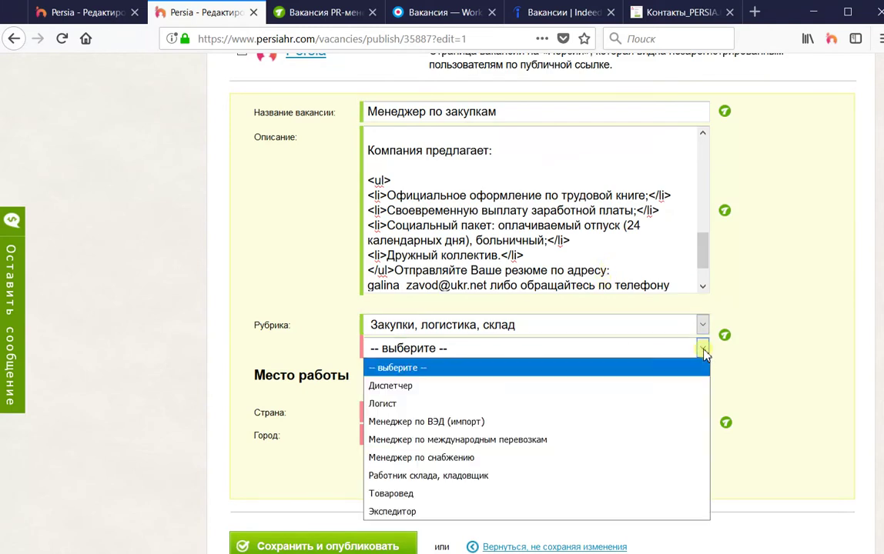
click(685, 403)
- Set the vacancy's place of work to the country Украина and the city Киев
click(703, 413)
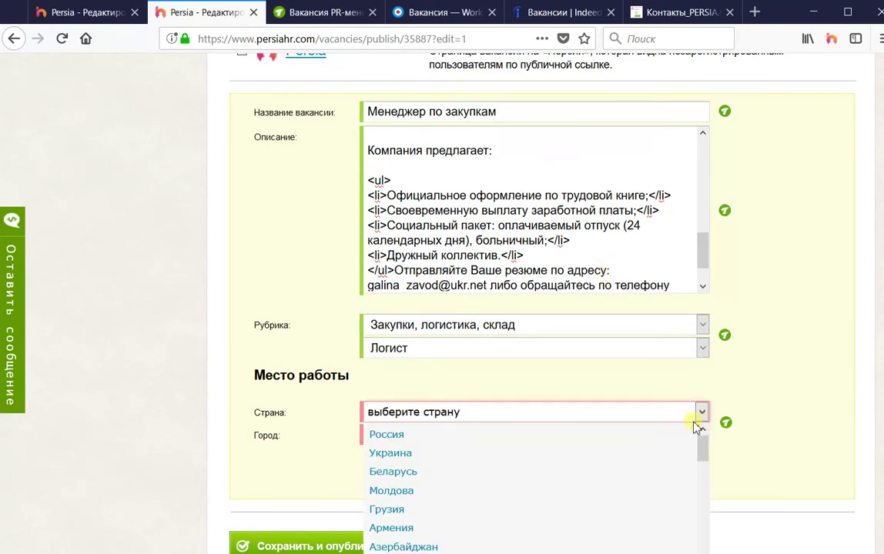
click(679, 453)
click(579, 435)
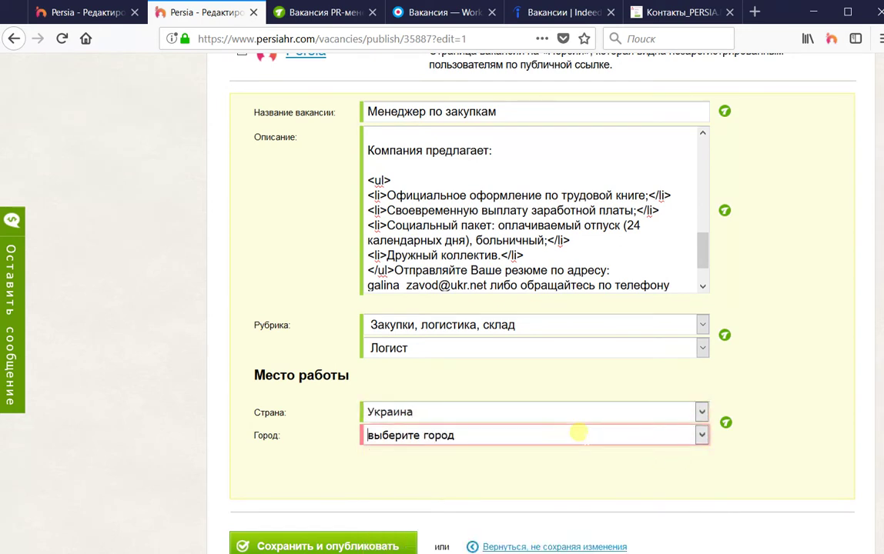
text(кие)
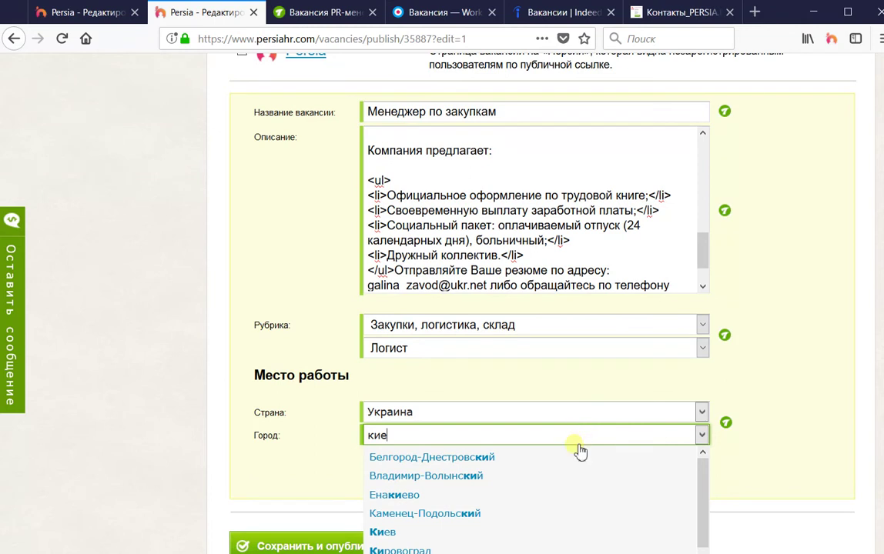
click(534, 532)
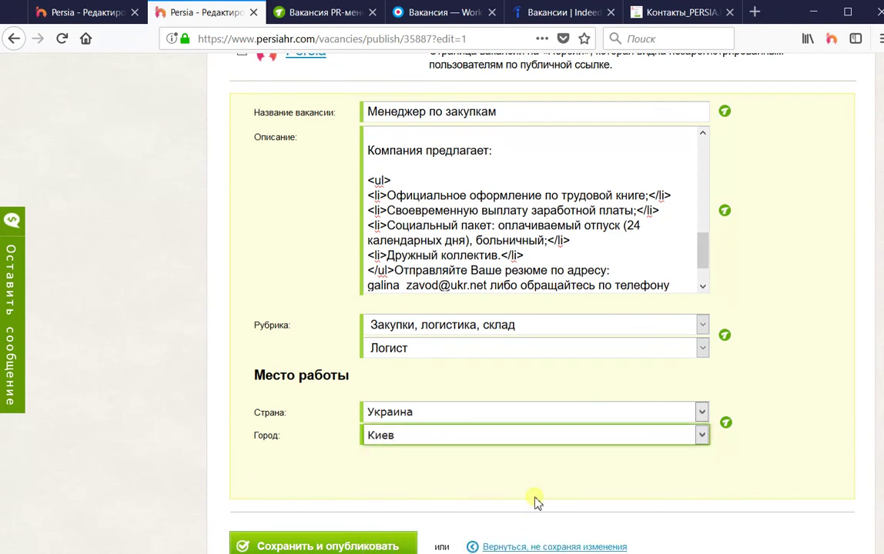
- Save the publication form and publish the "Менеджер по закупкам" vacancy on Talent.ua
scroll(493, 493, down, 2)
click(377, 466)
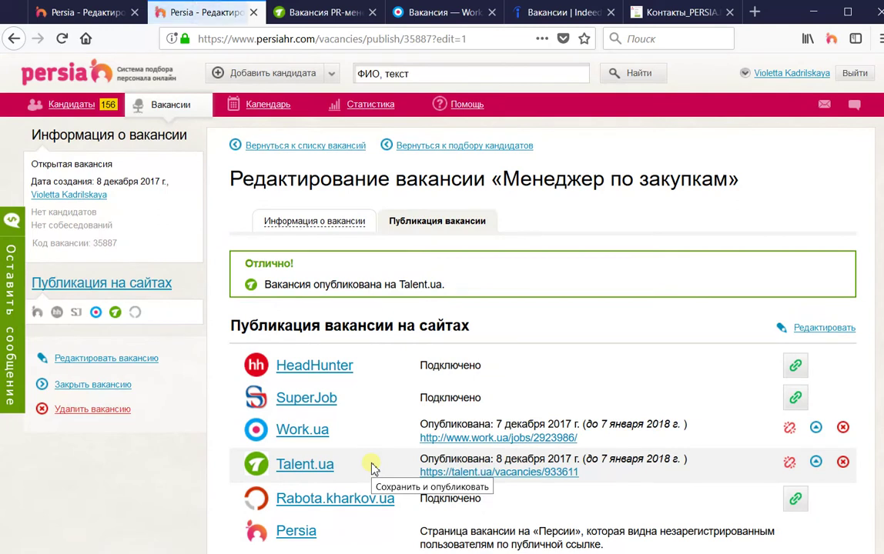
drag(458, 287, 247, 264)
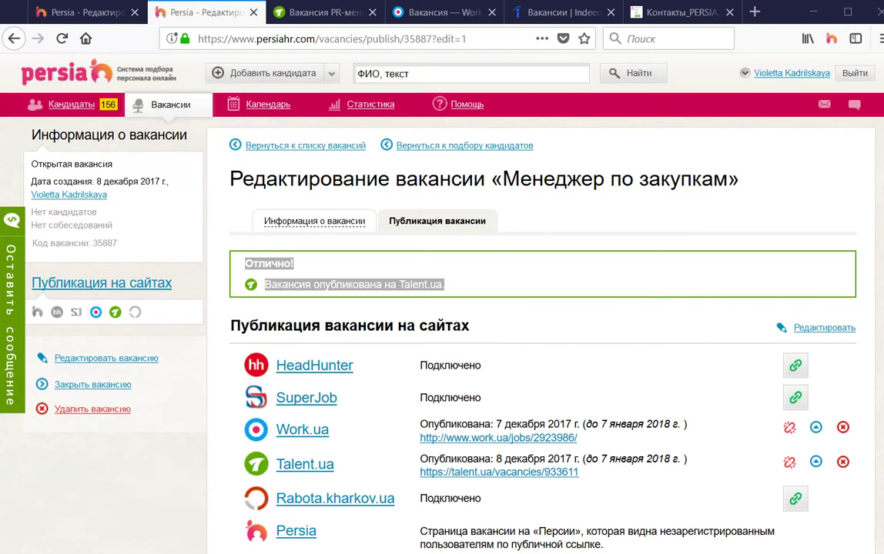
- Unlink the vacancy from its Work.ua posting, confirm the unlinking and reload the publication page
scroll(824, 196, down, 3)
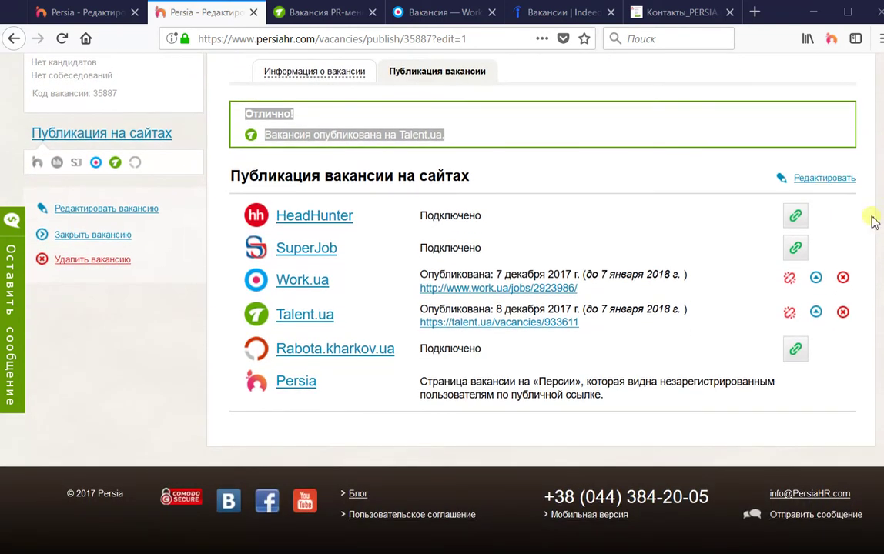
click(791, 279)
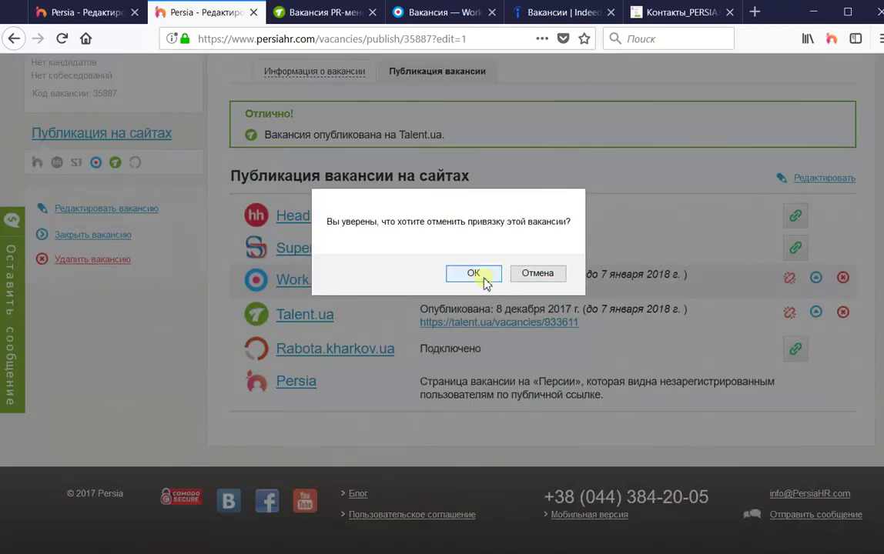
click(483, 281)
click(497, 308)
click(462, 38)
key(Return)
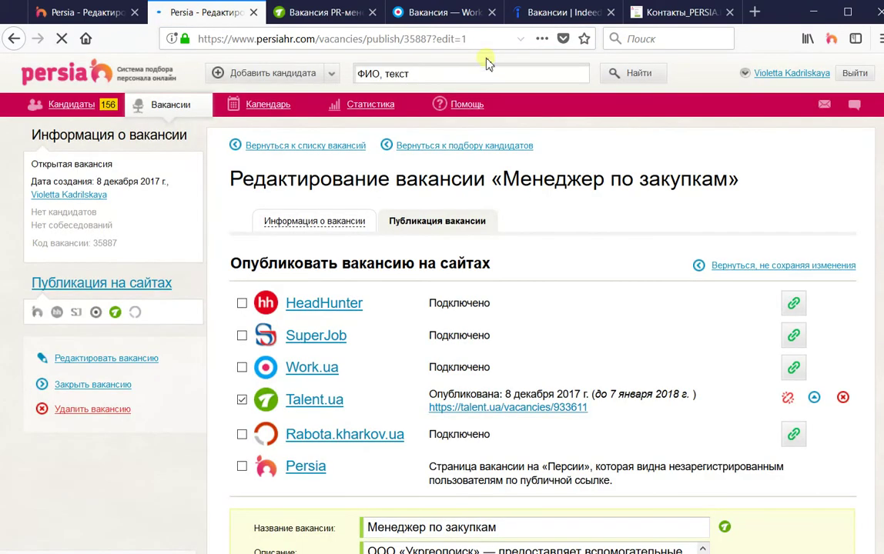
- Delete the sentence "В нашу компанию срочно требуется МЕНЕДЖЕР ПО ЗАКУПКАМ в отдел маркетинга." from the vacancy description
scroll(501, 96, down, 1)
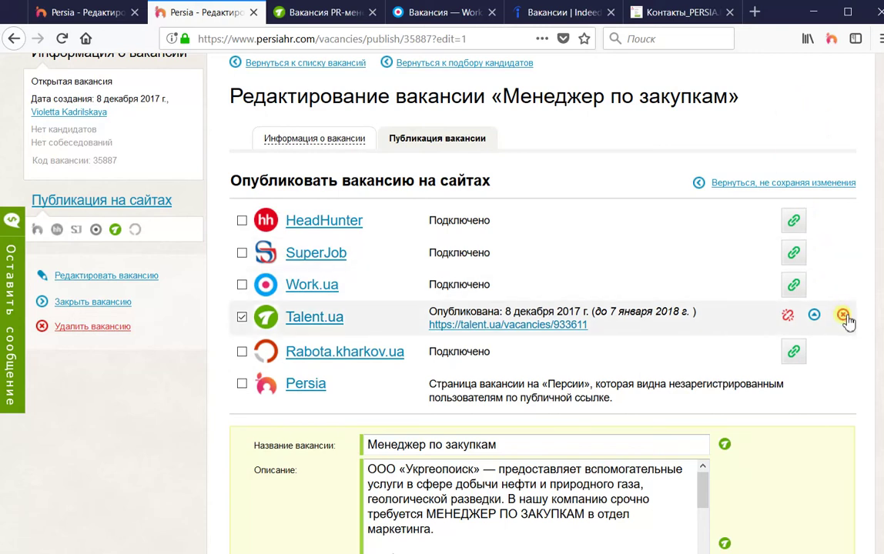
scroll(804, 385, down, 3)
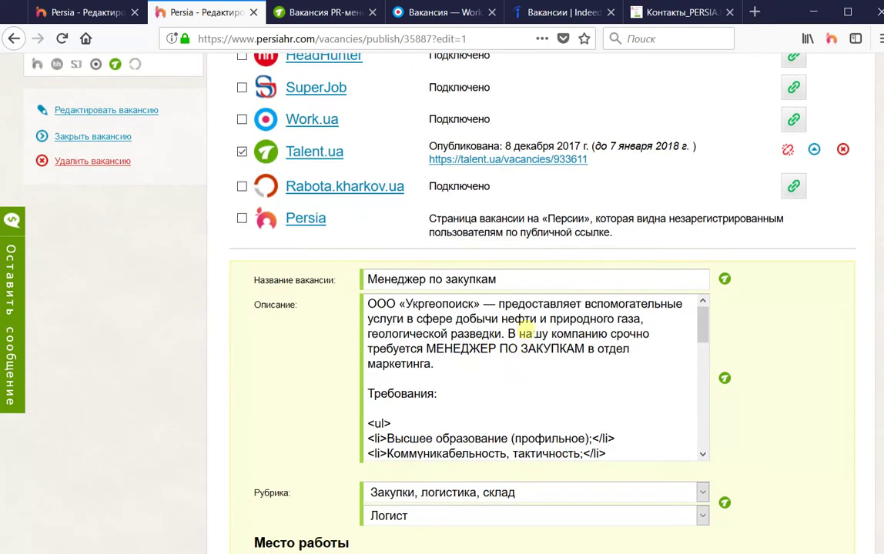
drag(507, 334, 579, 367)
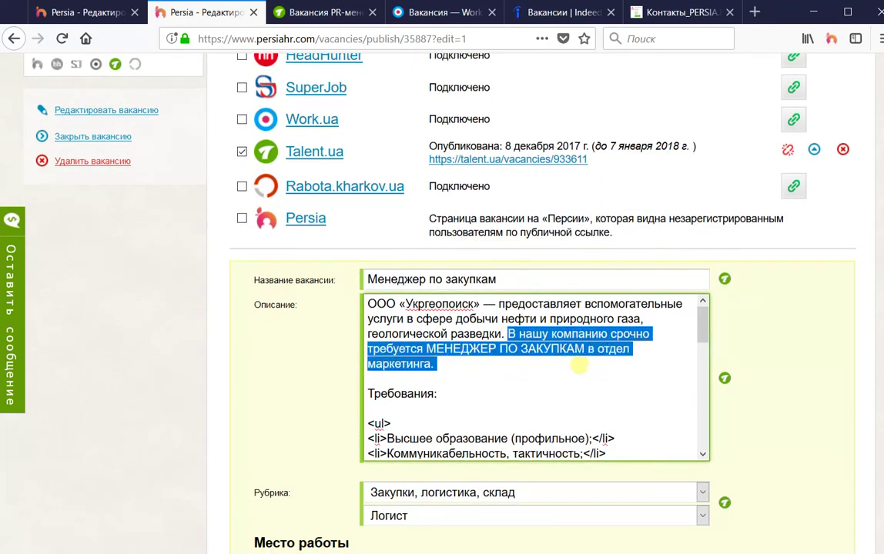
key(Delete)
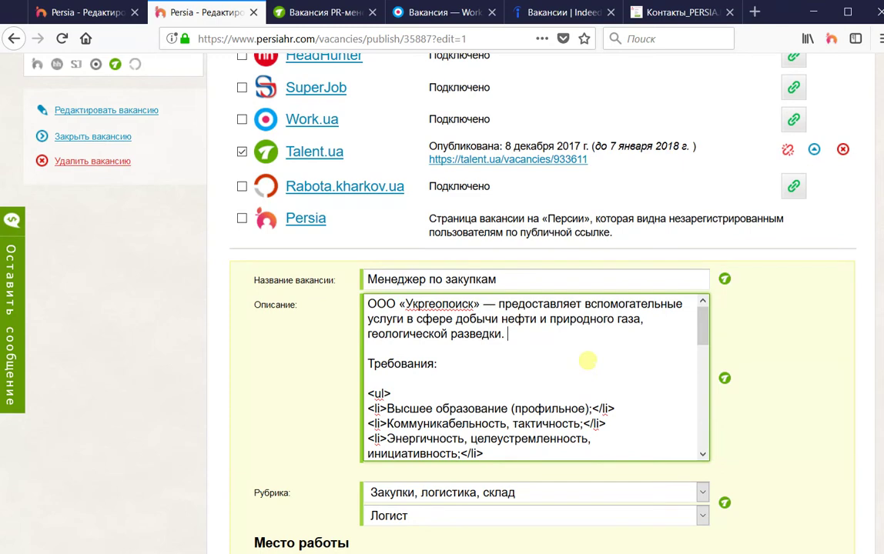
scroll(587, 360, down, 5)
scroll(589, 364, down, 4)
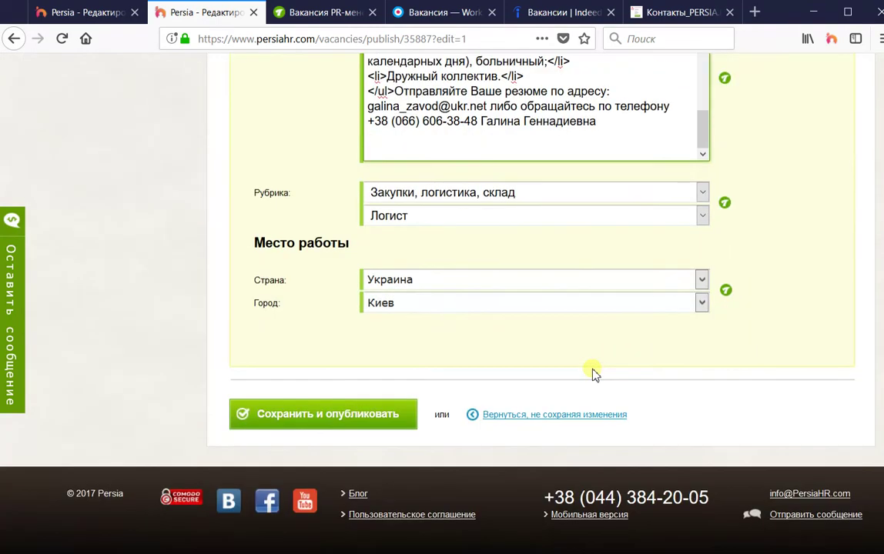
- Remove the vacancy from Talent.ua and confirm the deletion
scroll(626, 365, up, 2)
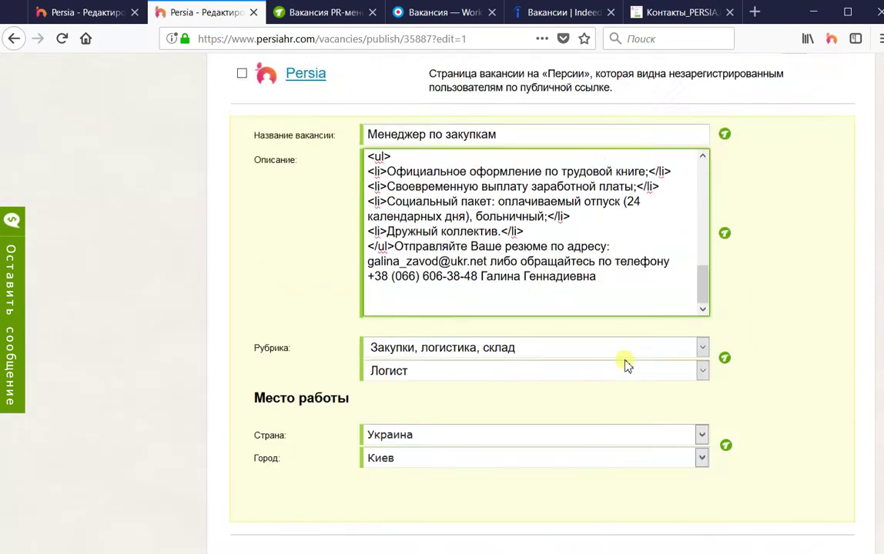
scroll(626, 365, up, 5)
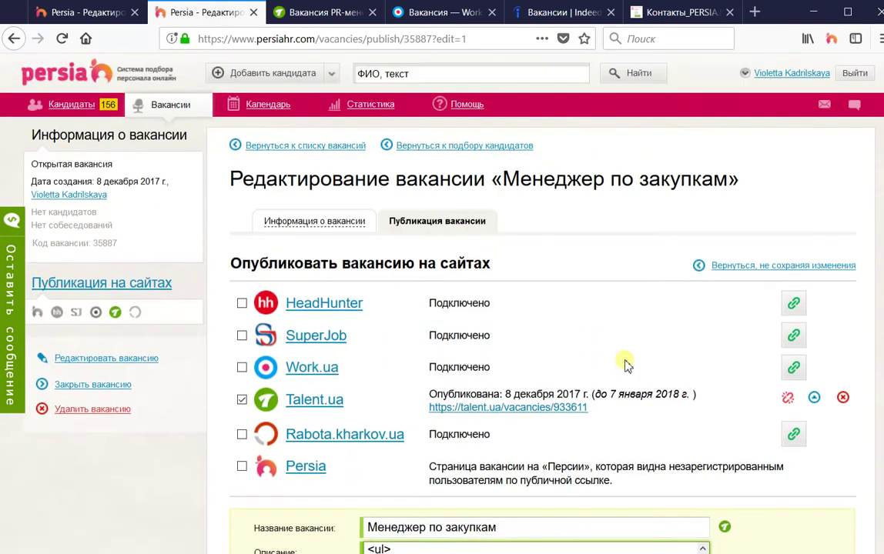
click(843, 398)
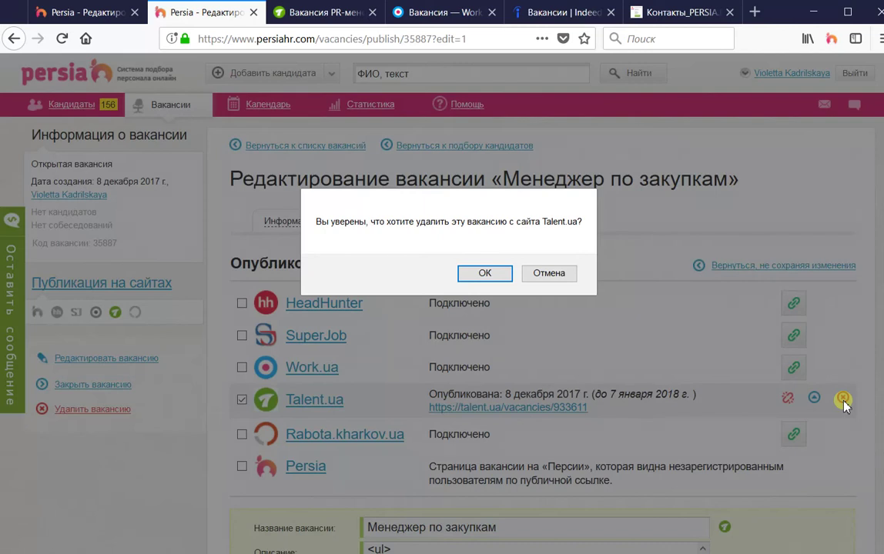
click(485, 273)
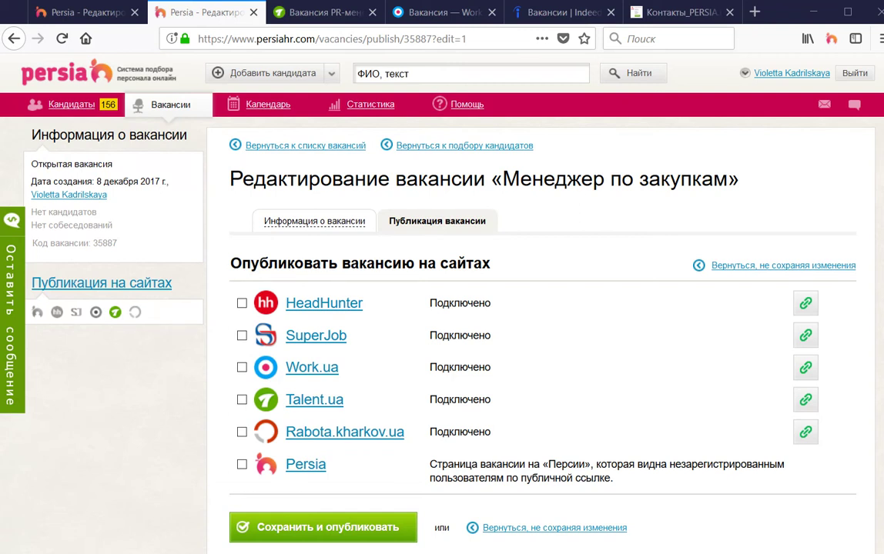
- Examine the note about Persia's public vacancy page and view the Indeed job search site, returning to the publication form
drag(429, 467, 614, 479)
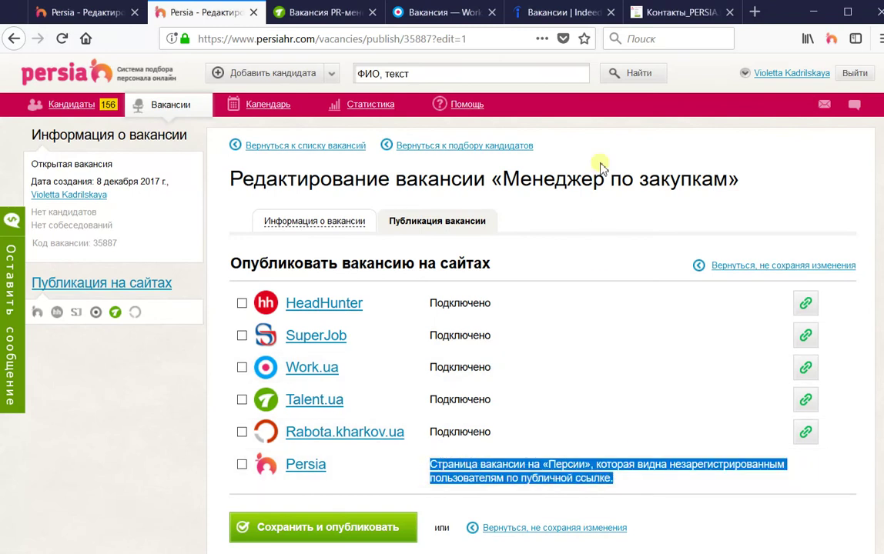
click(550, 15)
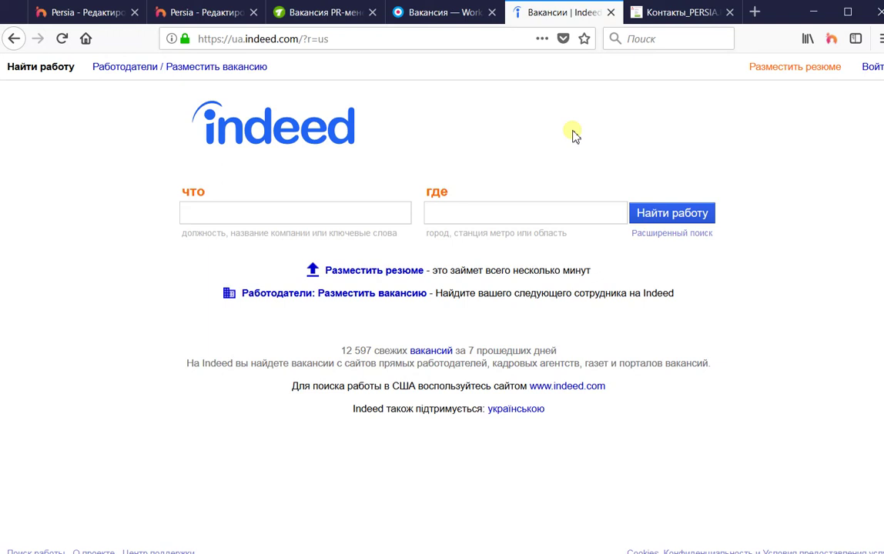
click(187, 23)
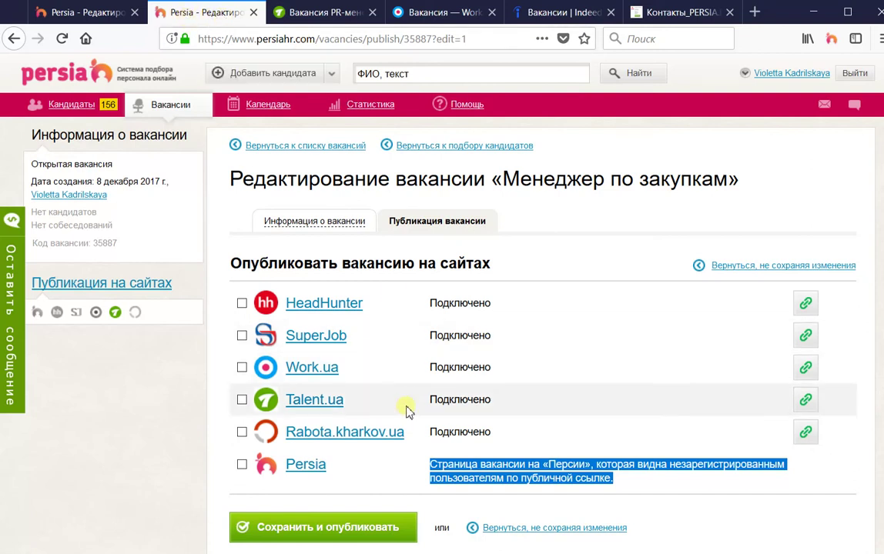
- Select Persia's own public page as the publication target, then save and publish the vacancy there
scroll(394, 420, down, 2)
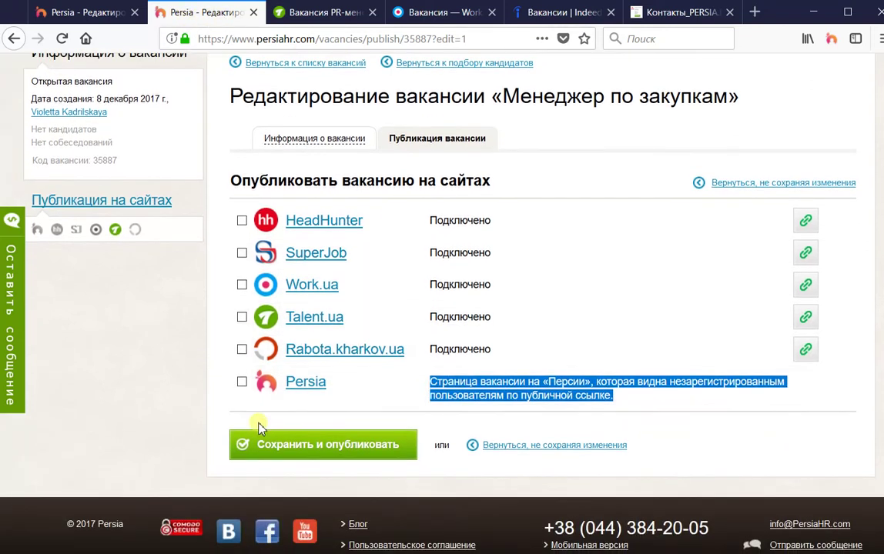
click(242, 382)
scroll(715, 442, down, 10)
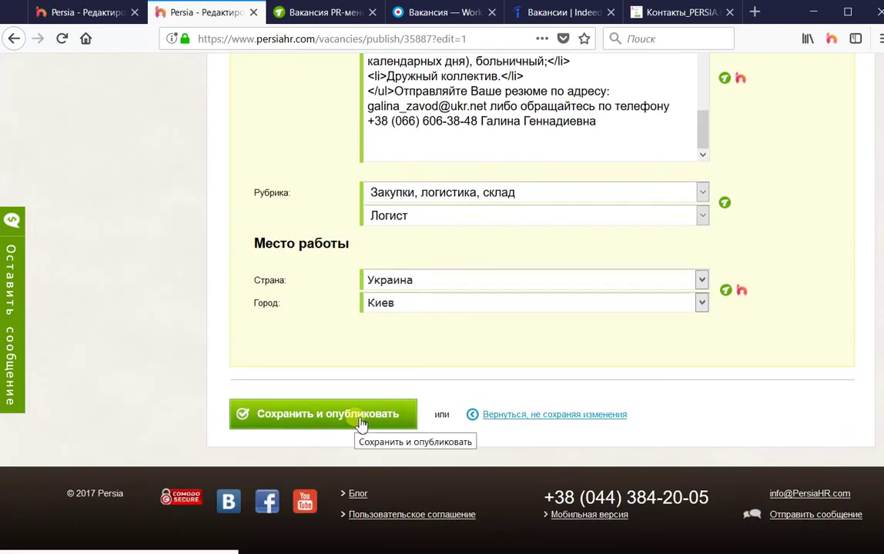
click(362, 424)
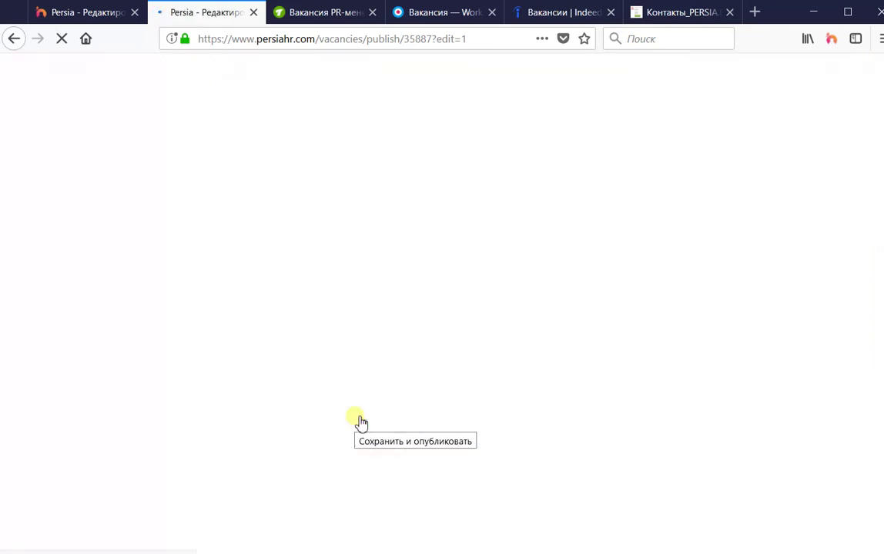
- Open the vacancy's public Persia page from its public link and examine its web address and social sharing options
scroll(357, 420, down, 4)
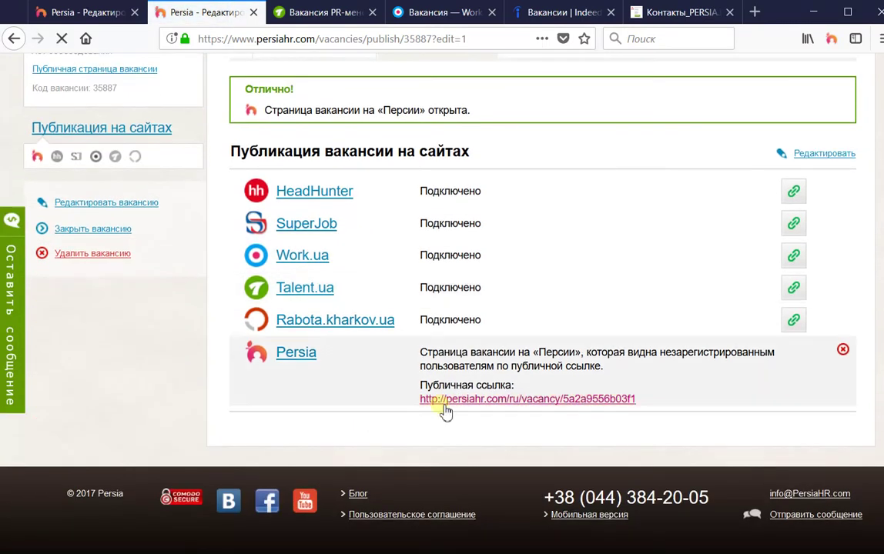
click(451, 407)
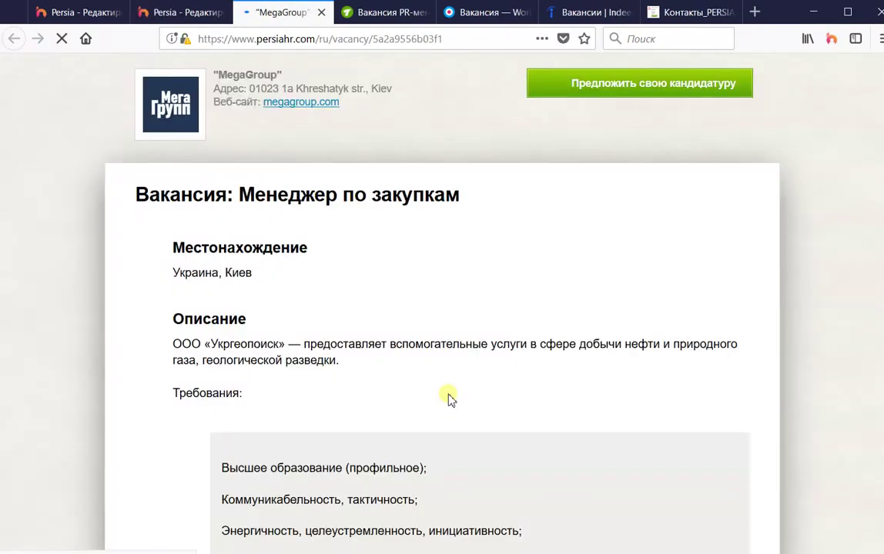
click(454, 39)
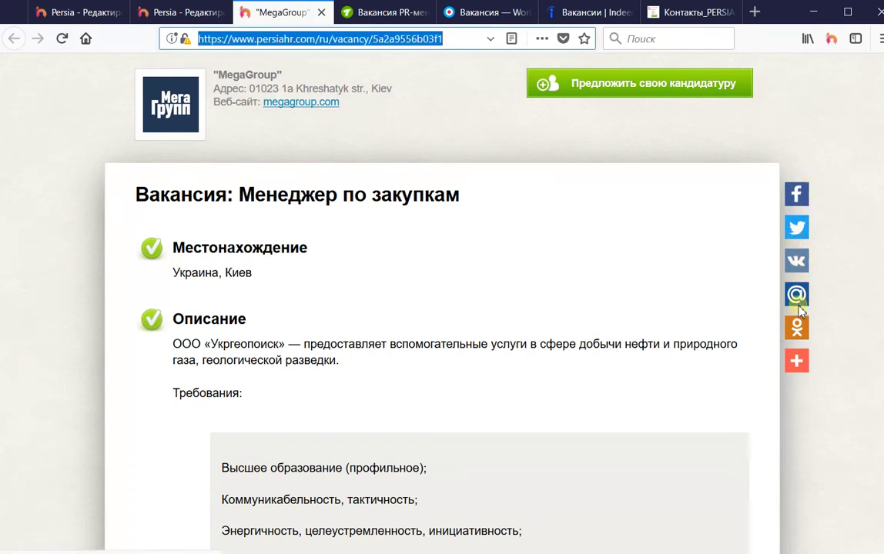
mouse_move(797, 362)
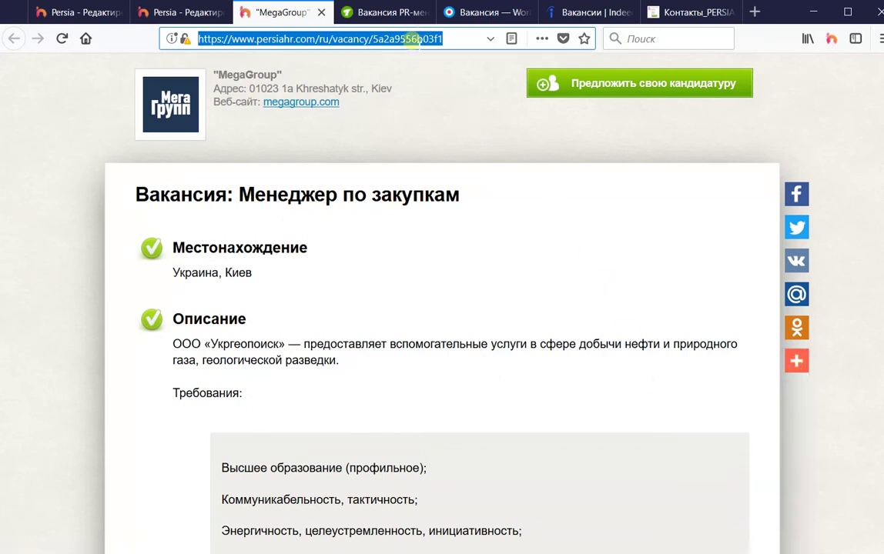
right_click(415, 44)
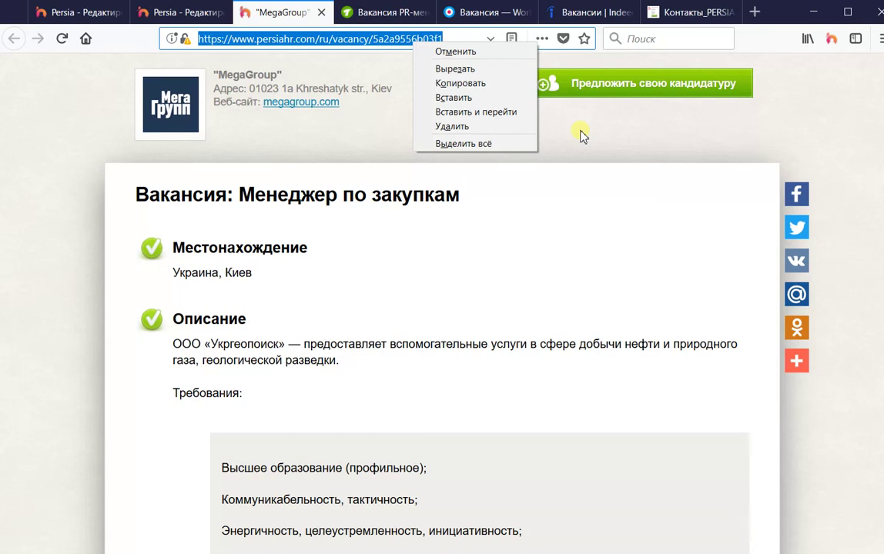
key(Escape)
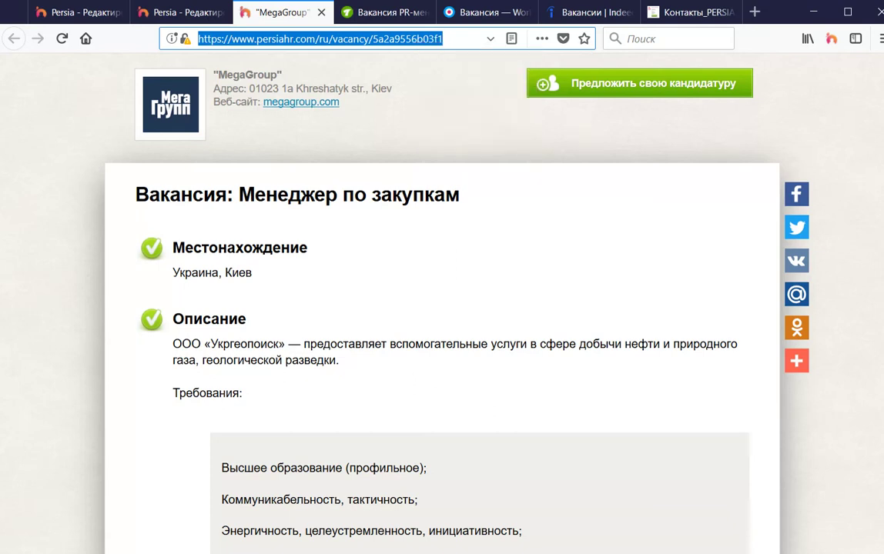